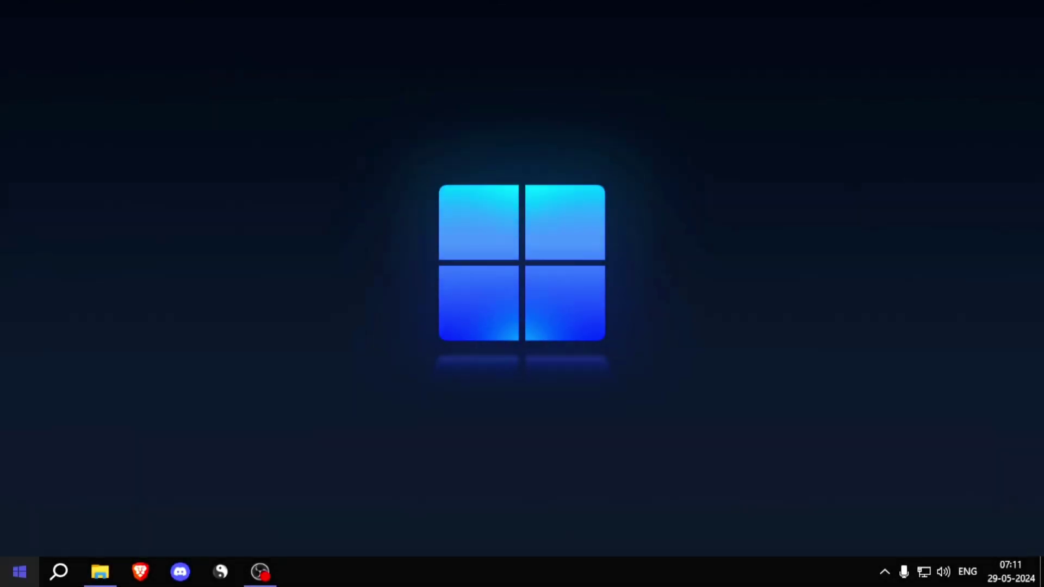
# - Search the Start menu for 'device manager' and launch Device Manager
pyautogui.click(5, 568)
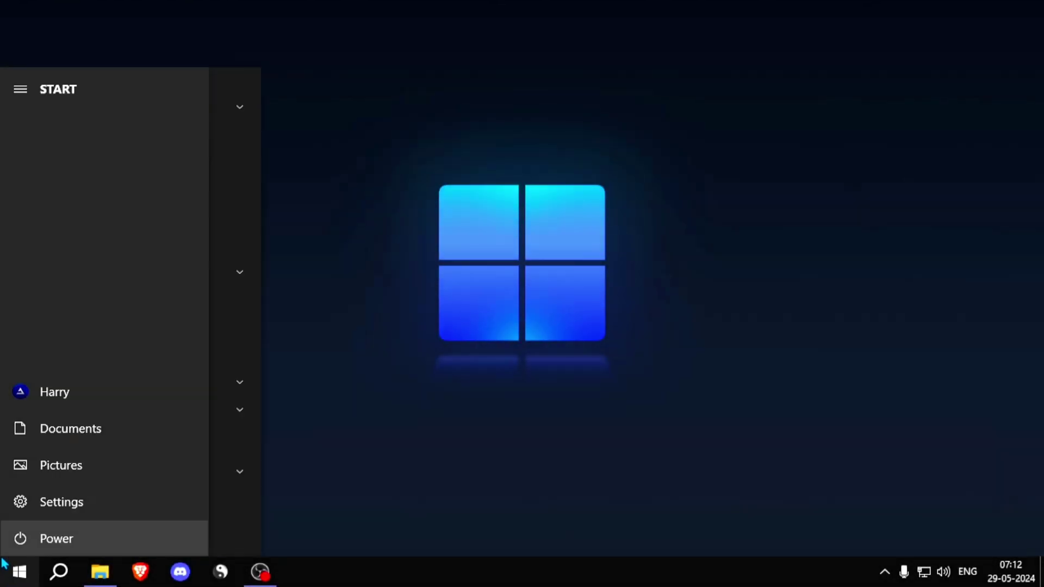
pyautogui.write('device')
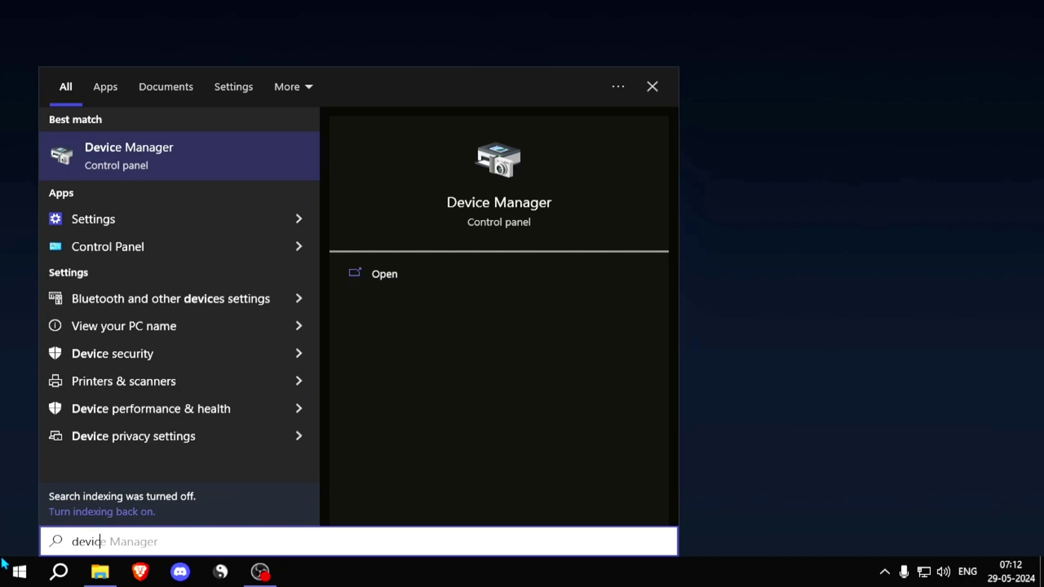
pyautogui.write(' manager')
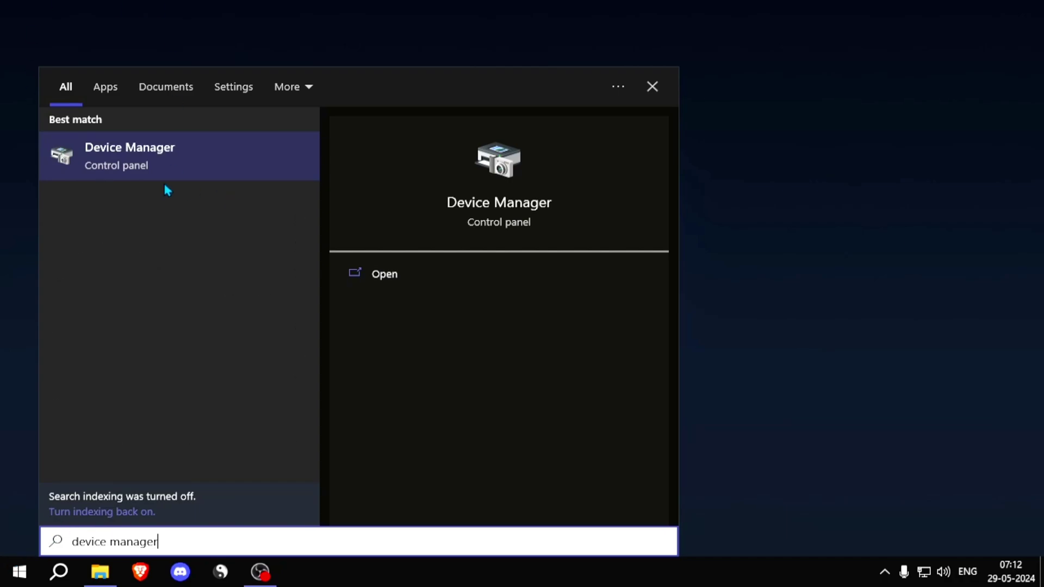
pyautogui.click(172, 169)
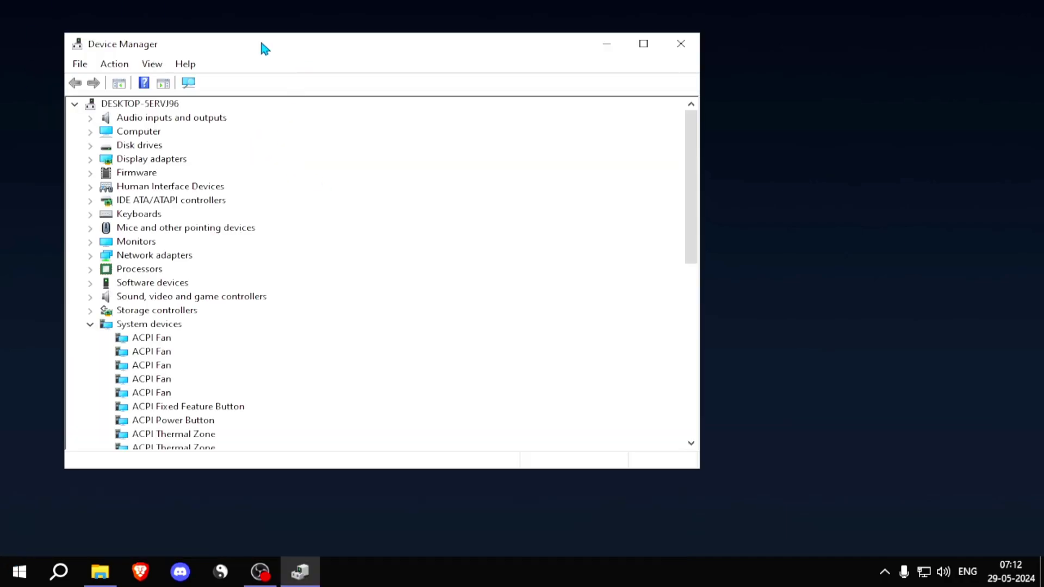
# - Centre the window and expand Human Interface Devices to its HID-compliant consumer control devices
pyautogui.moveTo(262, 45); pyautogui.dragTo(398, 49)
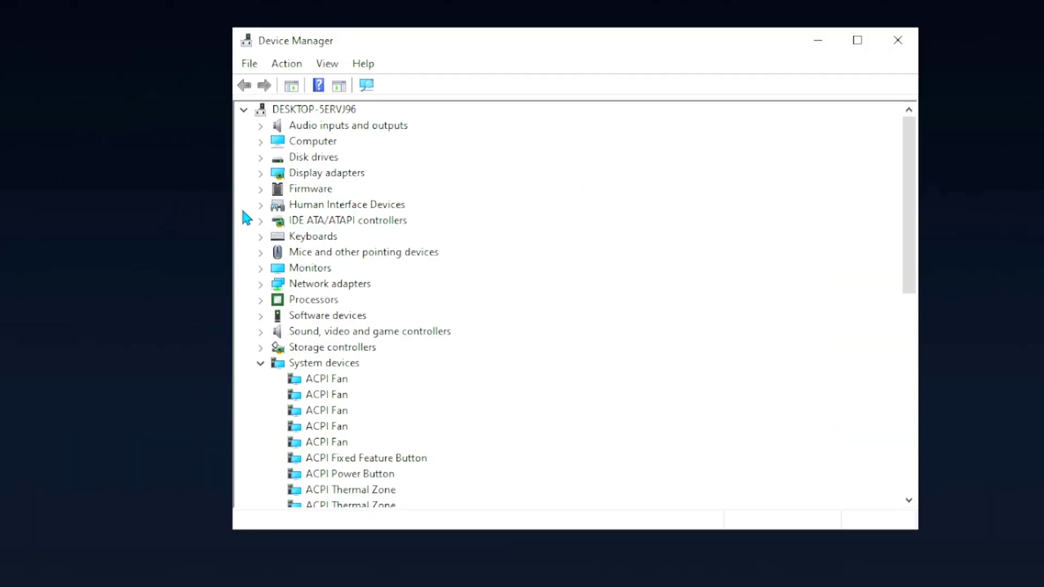
pyautogui.click(264, 201)
pyautogui.click(260, 204)
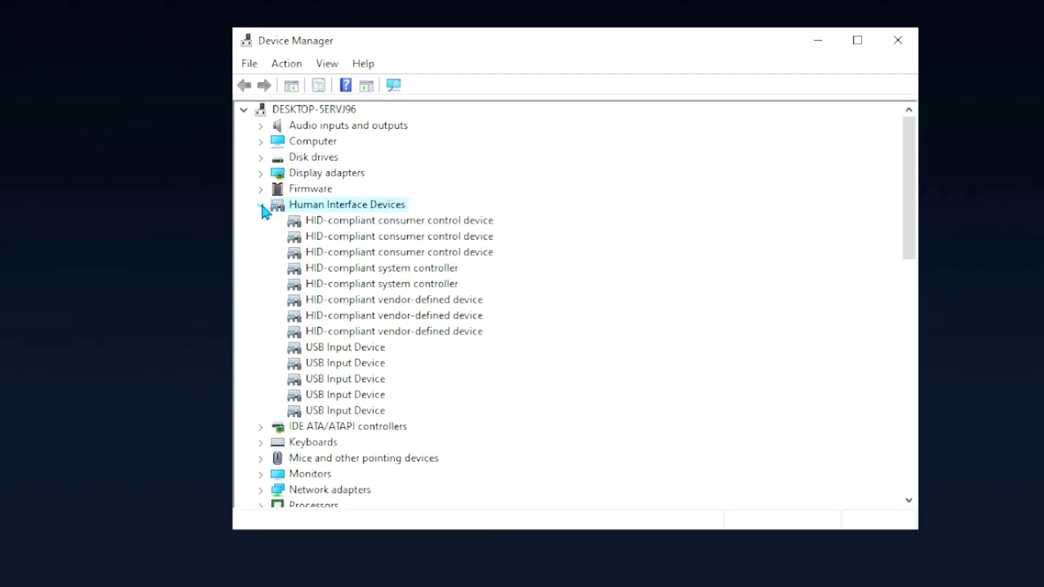
pyautogui.click(388, 223)
pyautogui.click(397, 238)
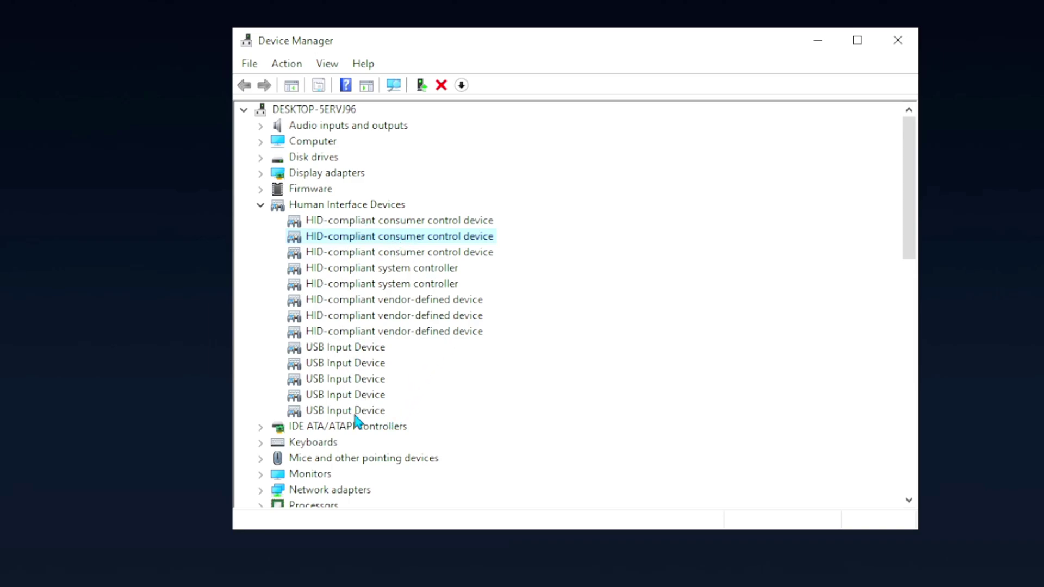
pyautogui.click(359, 220)
# - Check Power Management in the first and second consumer control devices' Properties without changes
pyautogui.rightClick(367, 219)
pyautogui.click(407, 321)
pyautogui.click(591, 121)
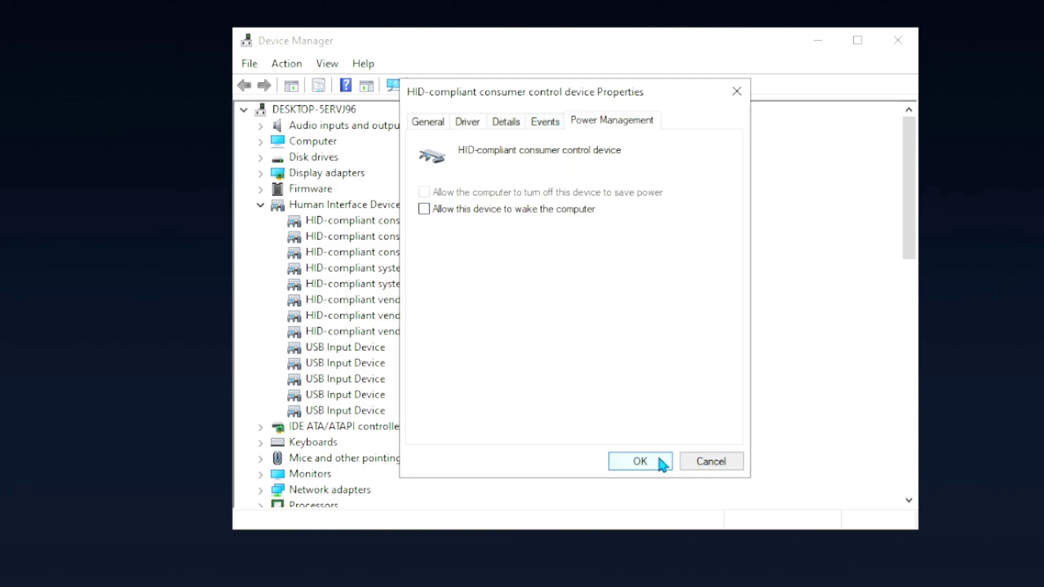
pyautogui.click(705, 462)
pyautogui.click(348, 237)
pyautogui.rightClick(346, 237)
pyautogui.click(414, 336)
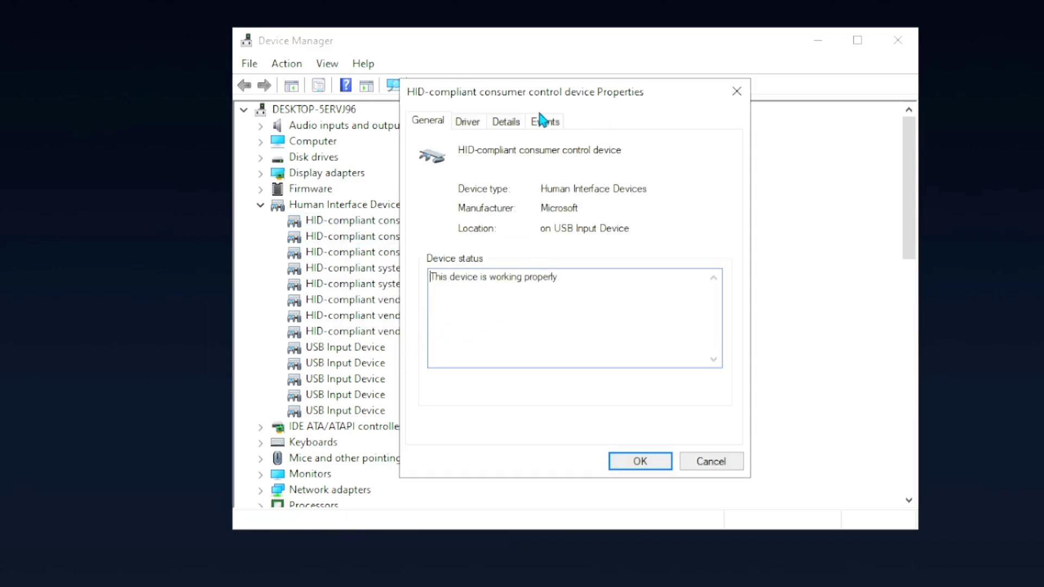
pyautogui.click(736, 91)
# - Confirm the third consumer control device has no power-saving option to disable
pyautogui.click(373, 253)
pyautogui.rightClick(373, 252)
pyautogui.click(431, 352)
pyautogui.click(610, 120)
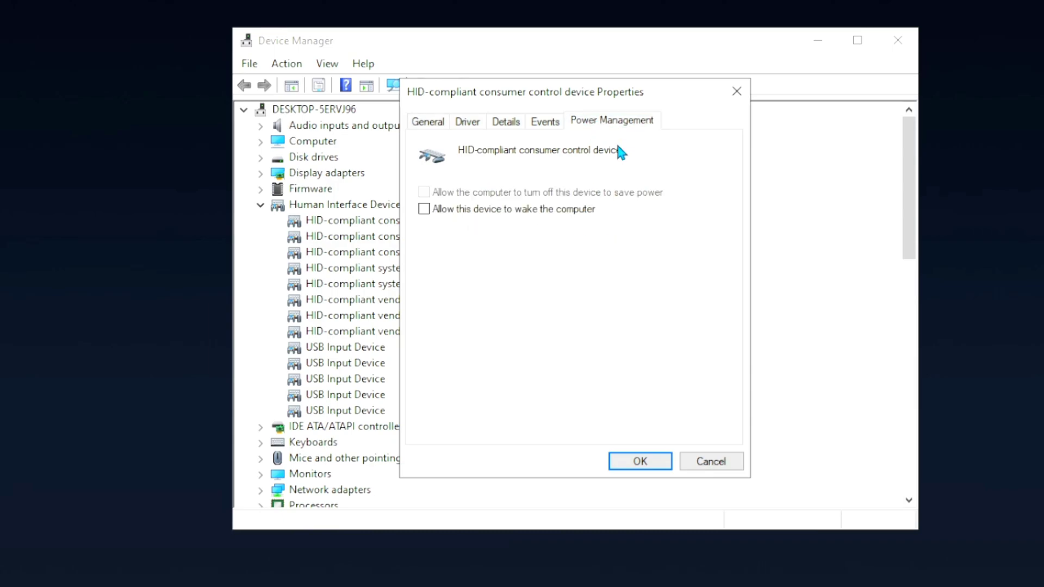
pyautogui.click(738, 91)
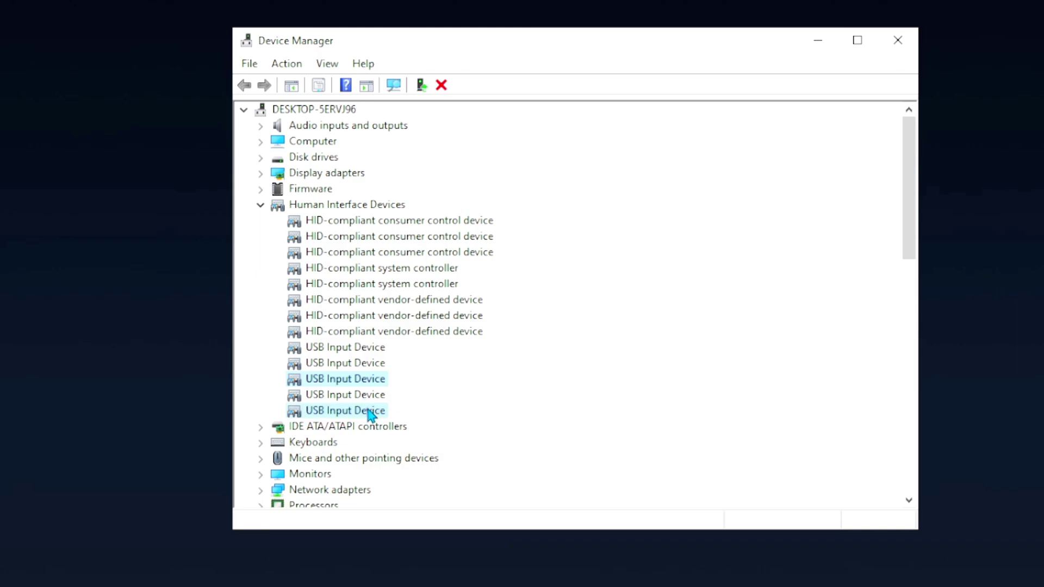
# - Check a vendor-defined HID device, then stop Windows powering off one USB Input Device
pyautogui.doubleClick(344, 332)
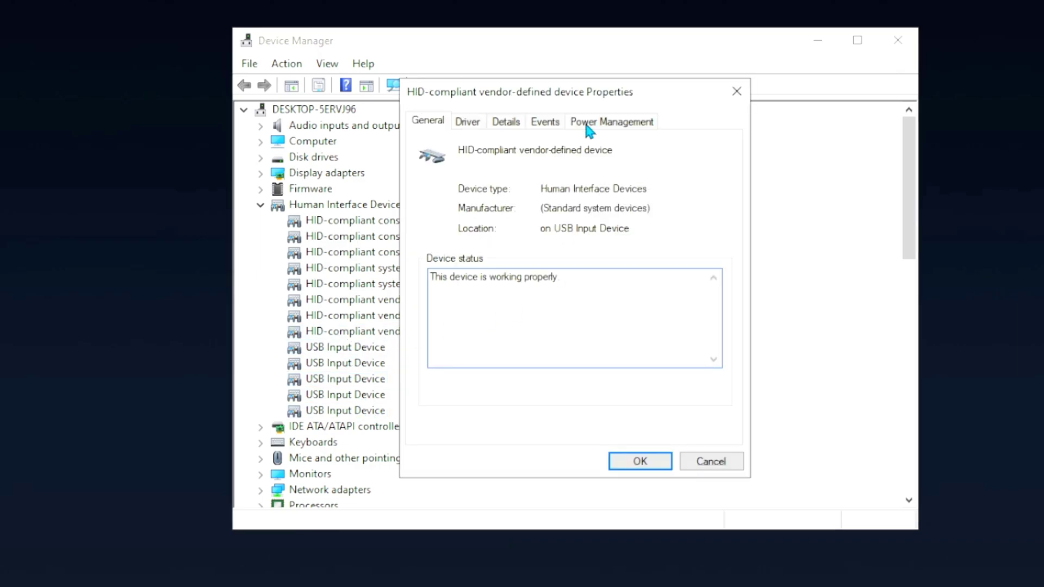
pyautogui.click(604, 122)
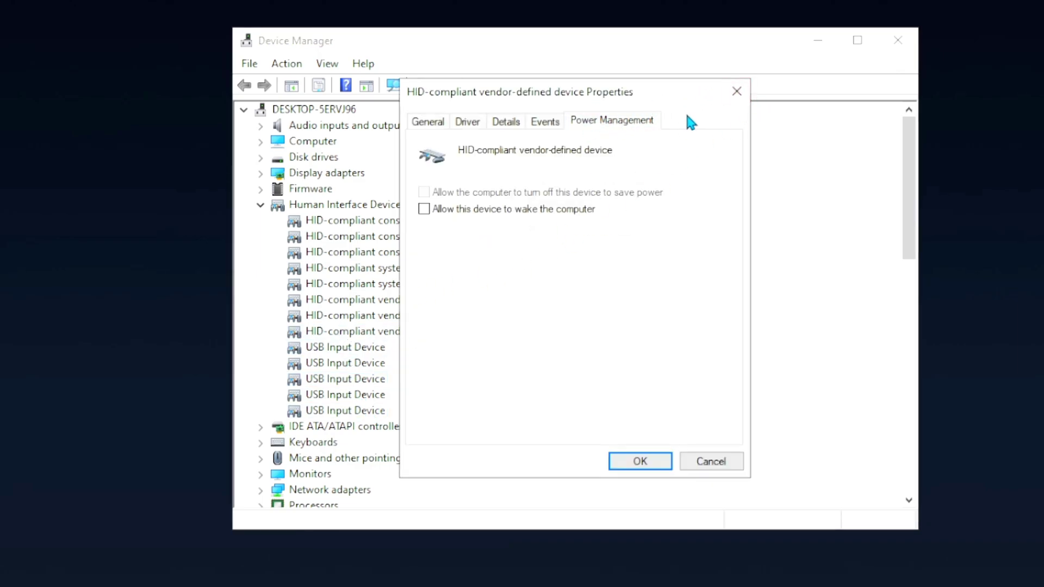
pyautogui.press('Escape')
pyautogui.doubleClick(340, 378)
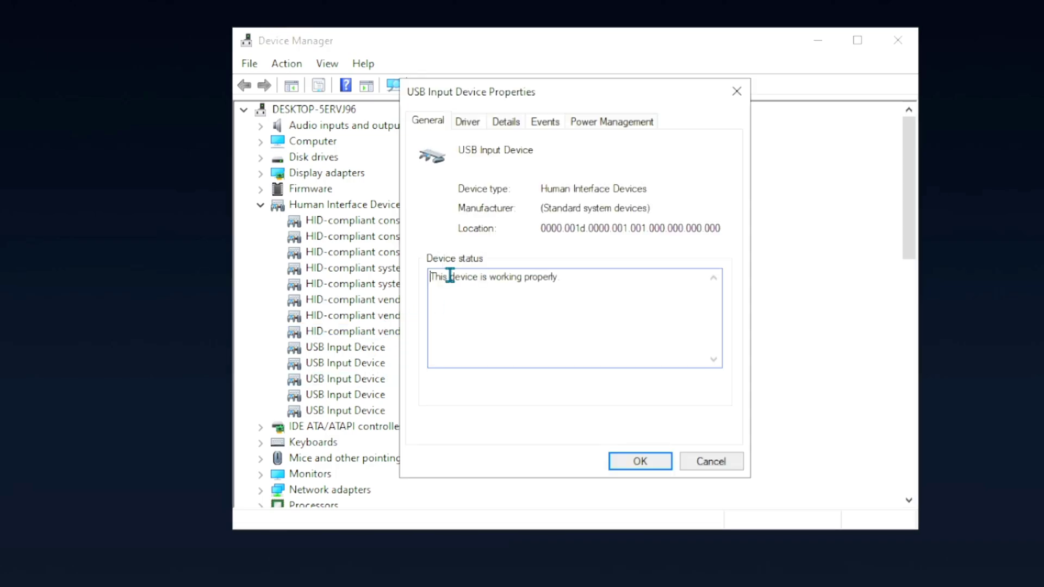
pyautogui.click(621, 134)
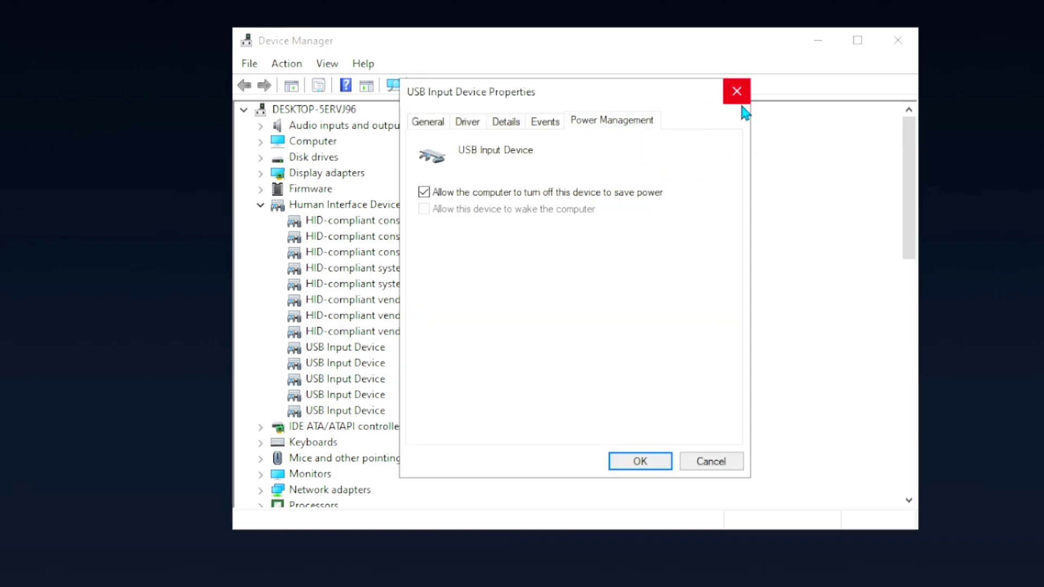
pyautogui.click(568, 204)
pyautogui.click(658, 462)
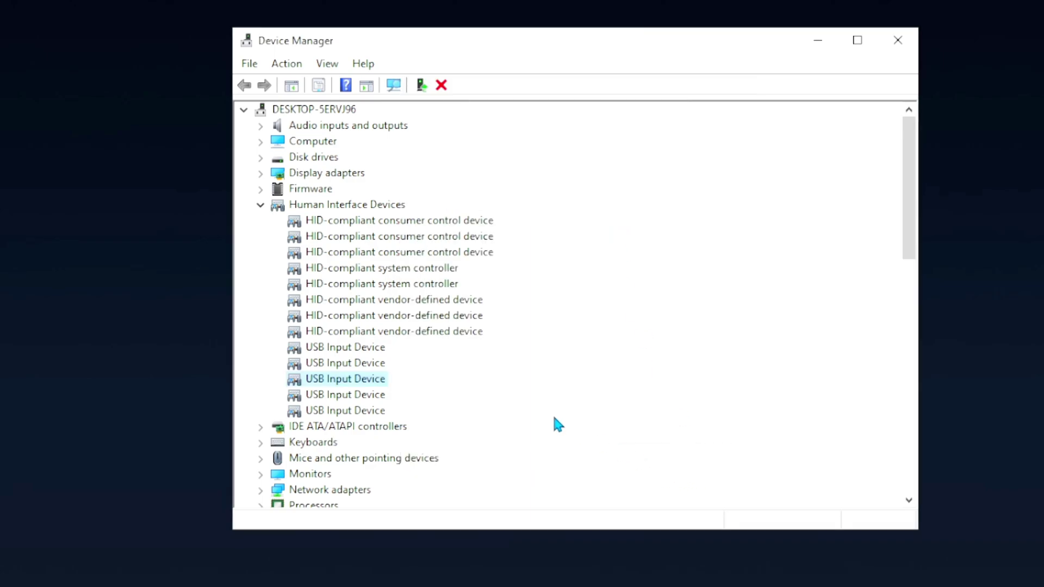
# - Review the next USB Input Device and untick power saving on the last one
pyautogui.doubleClick(344, 395)
pyautogui.click(598, 121)
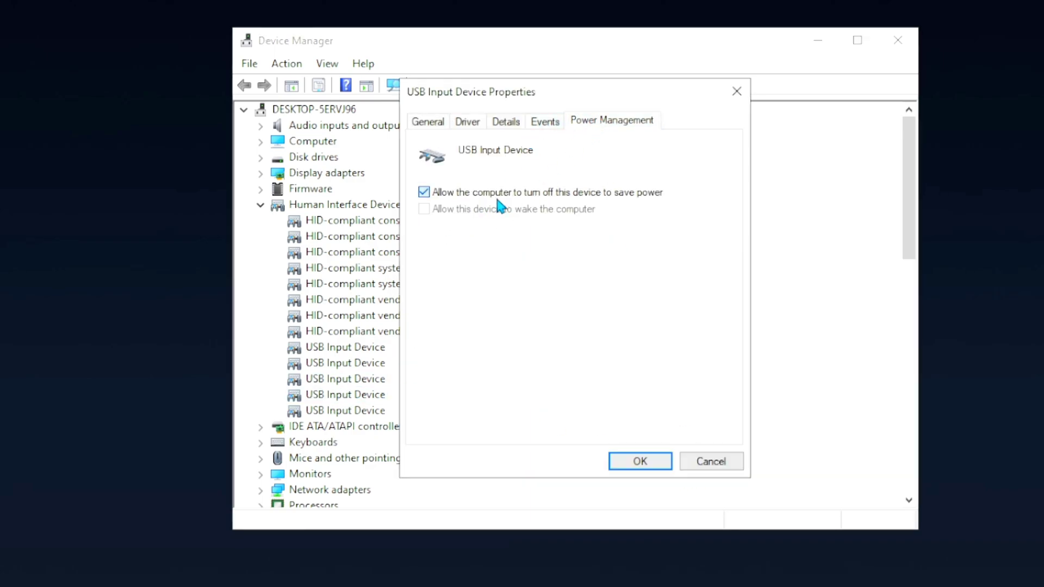
pyautogui.click(634, 467)
pyautogui.doubleClick(353, 410)
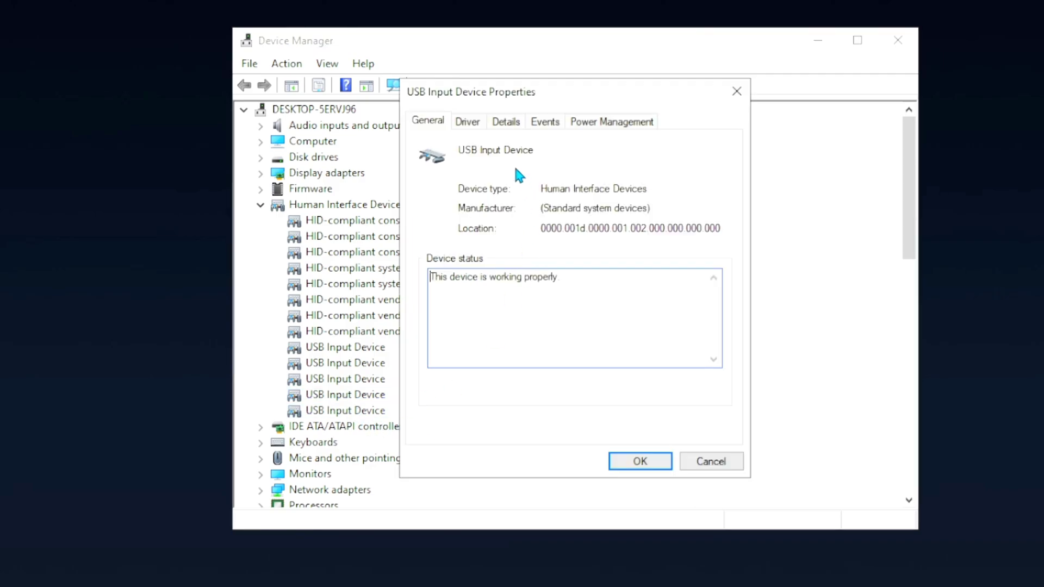
pyautogui.click(608, 121)
pyautogui.click(489, 197)
pyautogui.click(640, 462)
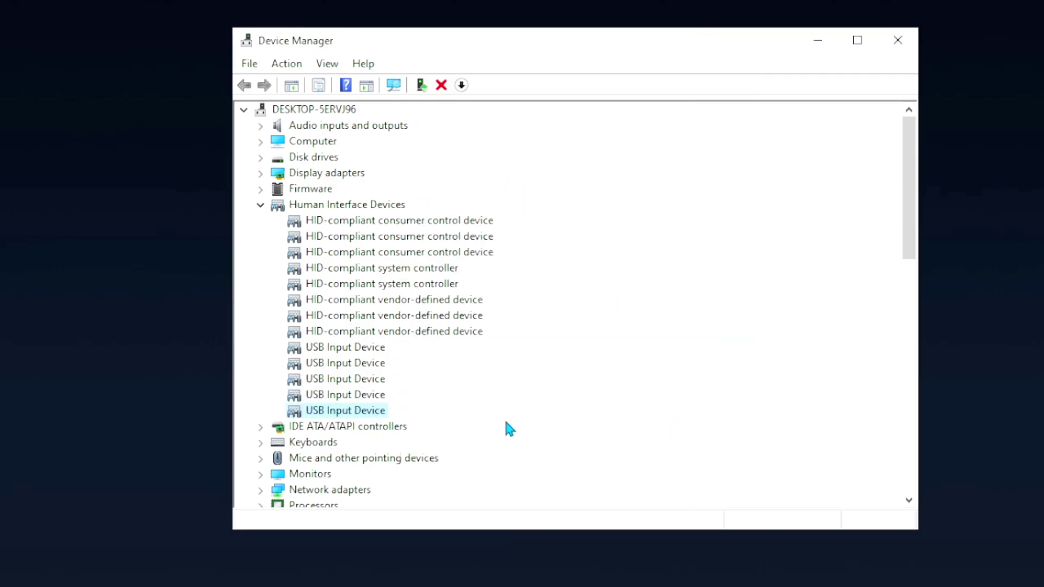
# - Untick 'Allow the computer to turn off this device to save power' on two more USB Input Devices
pyautogui.doubleClick(363, 348)
pyautogui.click(598, 121)
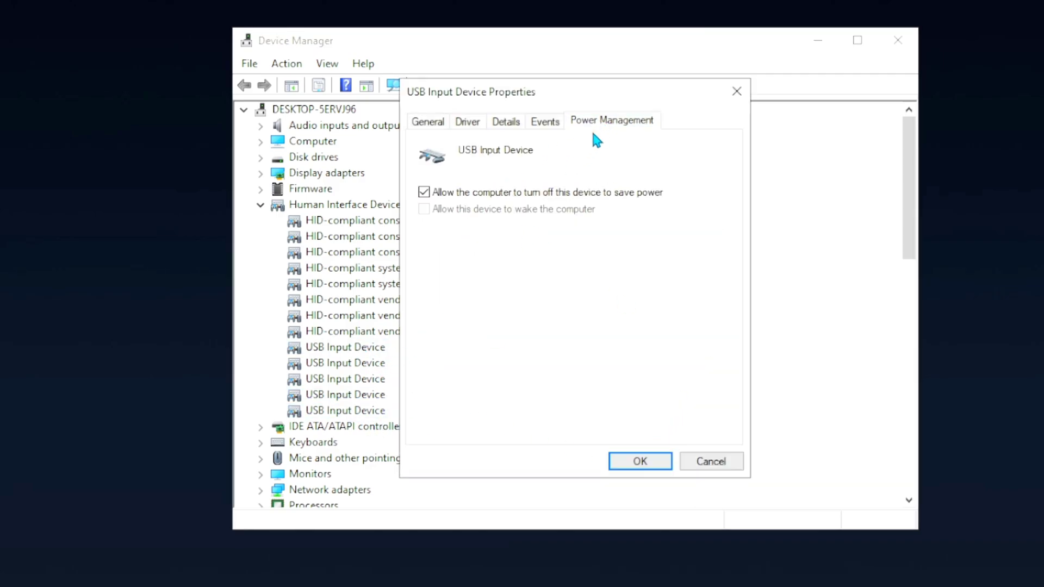
pyautogui.click(519, 194)
pyautogui.click(661, 461)
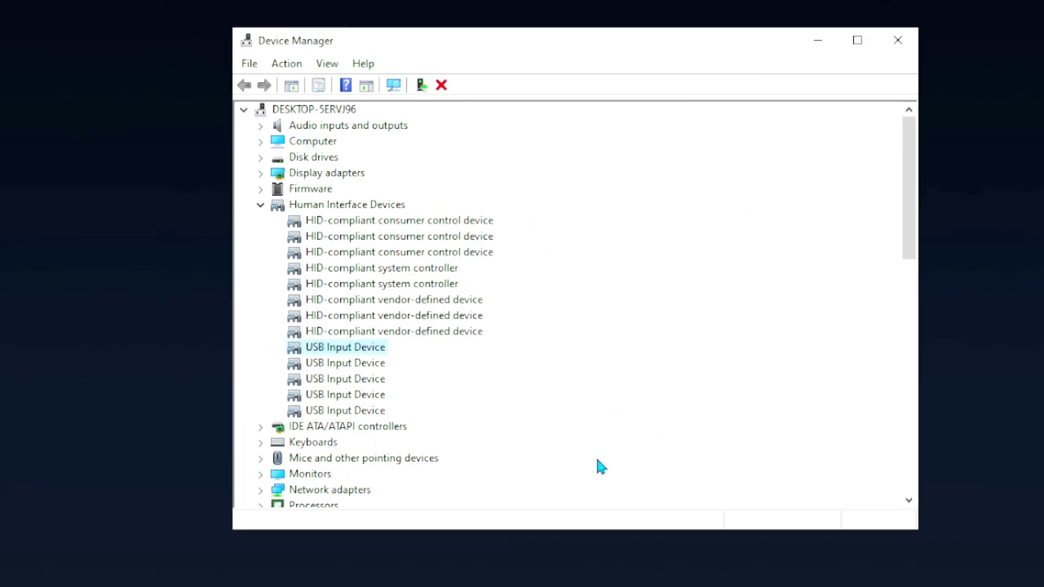
pyautogui.doubleClick(359, 364)
pyautogui.click(602, 121)
pyautogui.click(501, 193)
pyautogui.click(612, 465)
# - Review the third USB Input Device and a vendor-defined HID device, then collapse Human Interface Devices
pyautogui.doubleClick(357, 380)
pyautogui.click(612, 121)
pyautogui.click(640, 461)
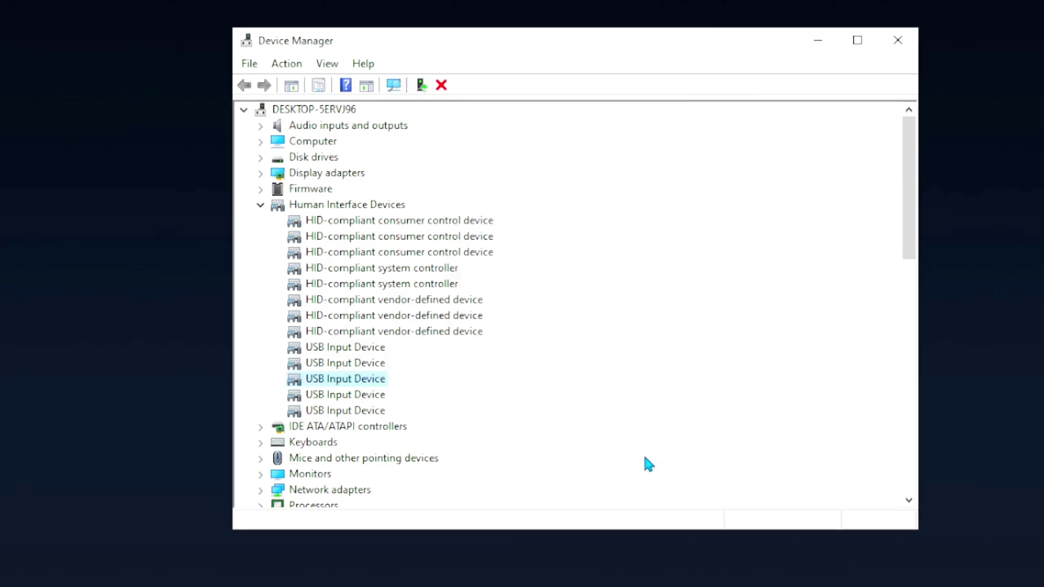
pyautogui.doubleClick(375, 333)
pyautogui.click(591, 123)
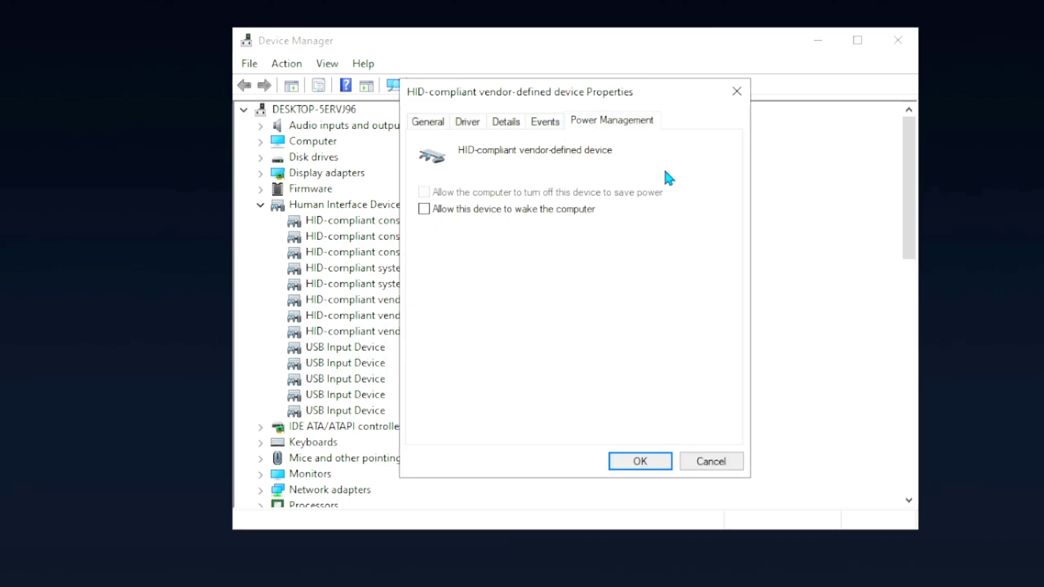
pyautogui.click(737, 92)
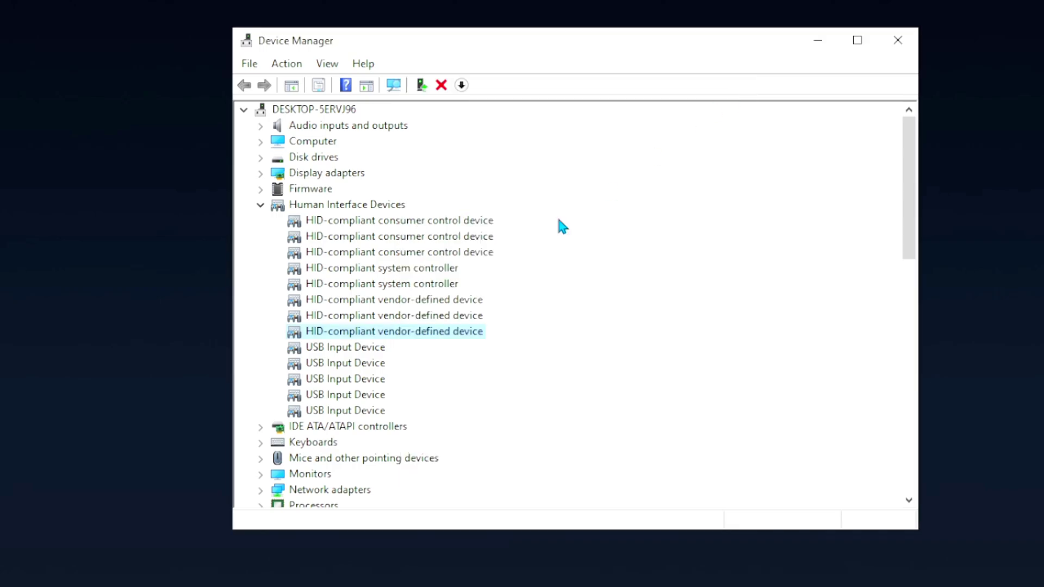
pyautogui.click(262, 206)
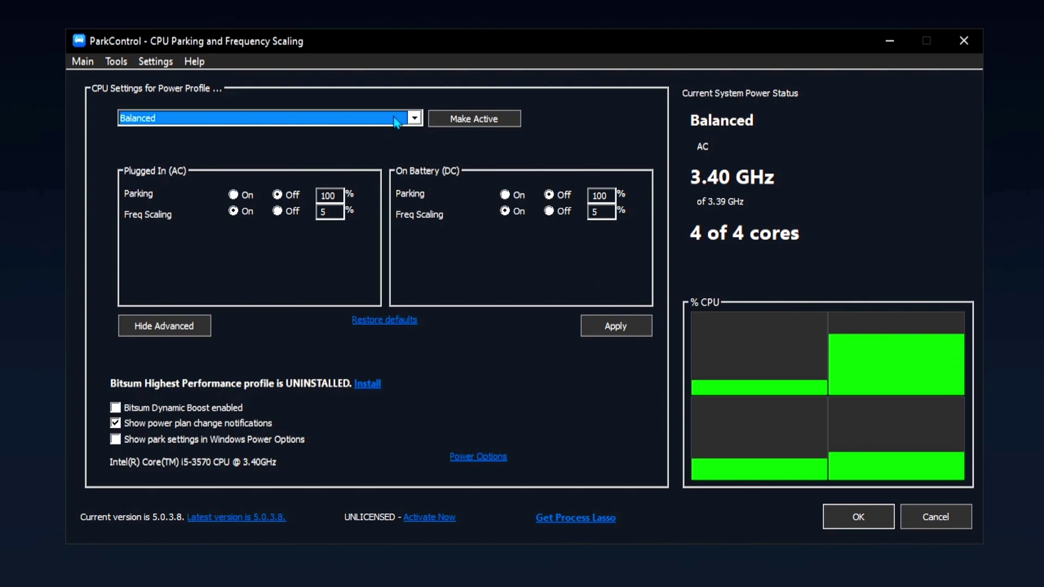
# - Install the Bitsum Highest Performance profile and select it in ParkControl's profile list
pyautogui.click(356, 121)
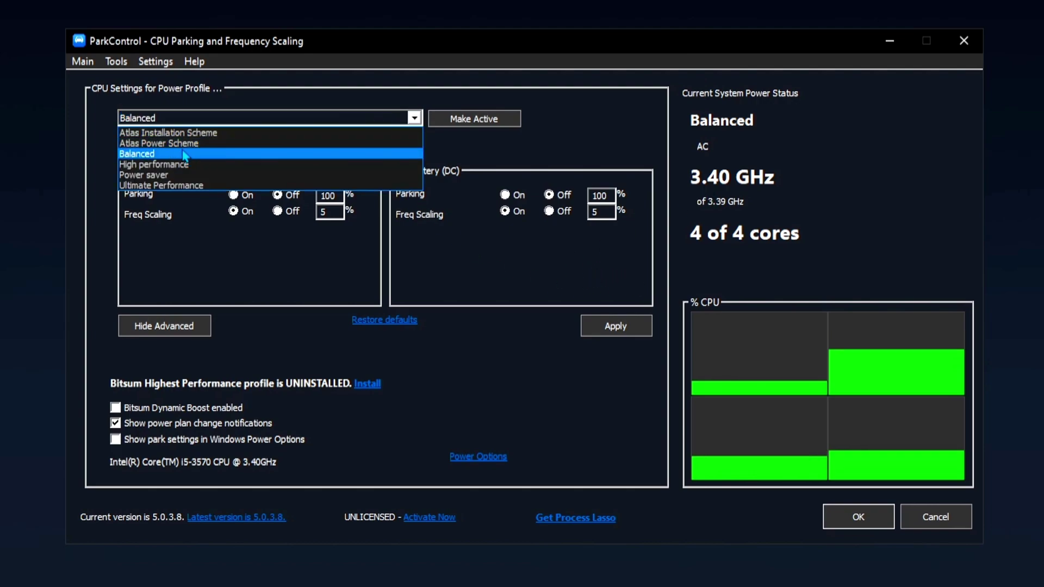
pyautogui.click(194, 123)
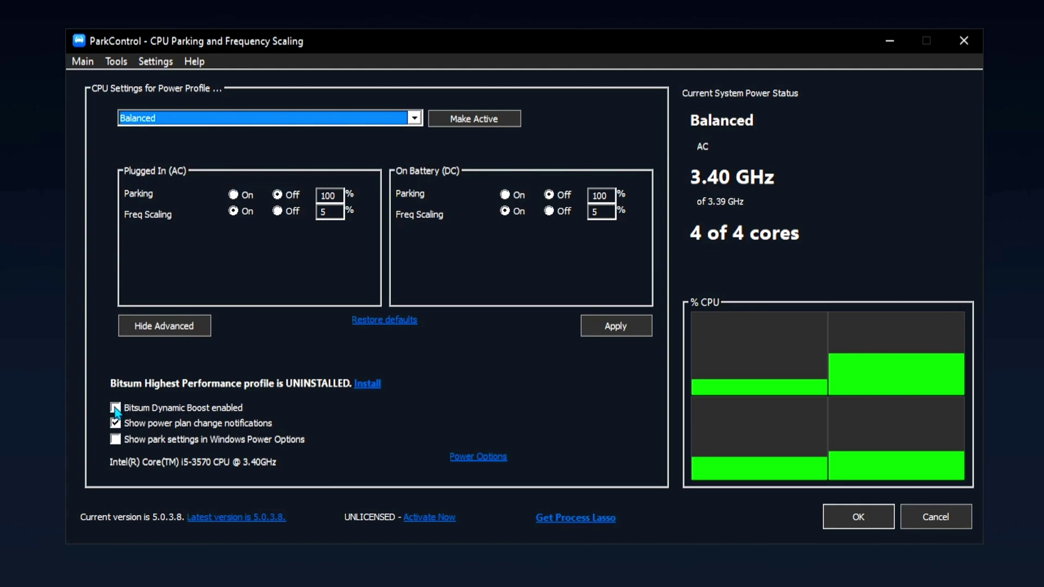
pyautogui.click(369, 383)
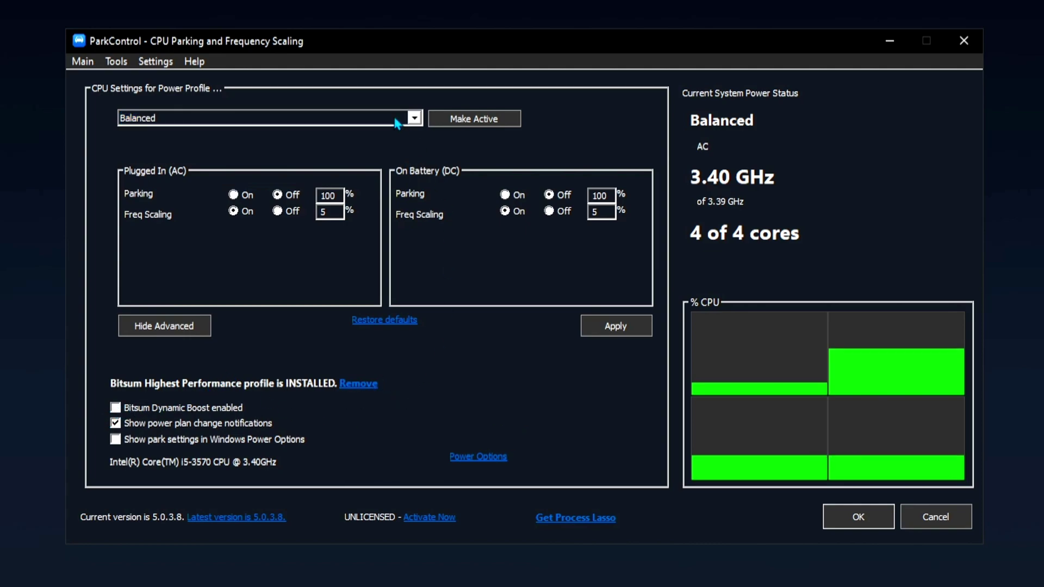
pyautogui.click(413, 119)
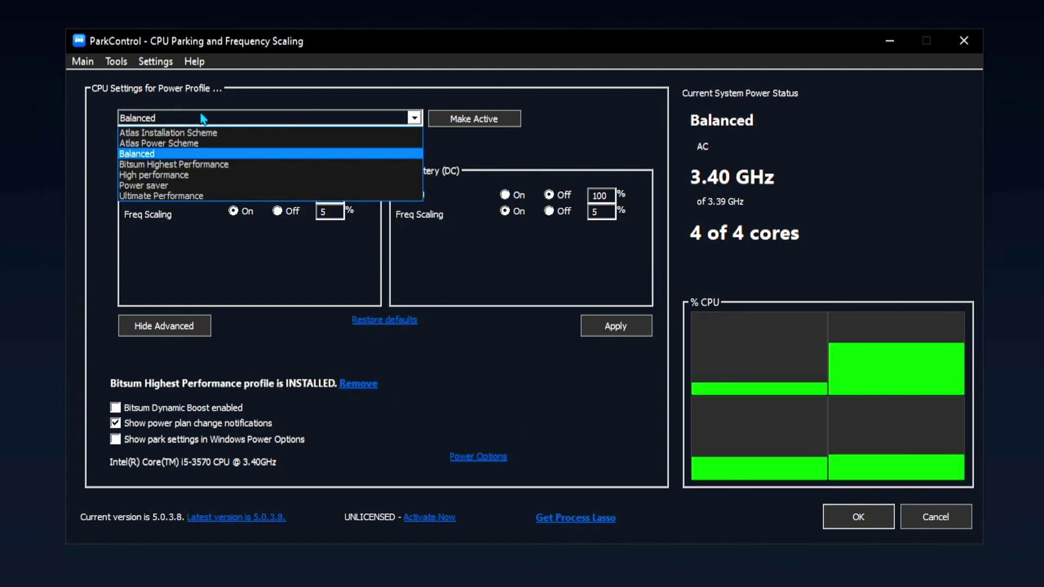
pyautogui.click(166, 163)
pyautogui.click(215, 120)
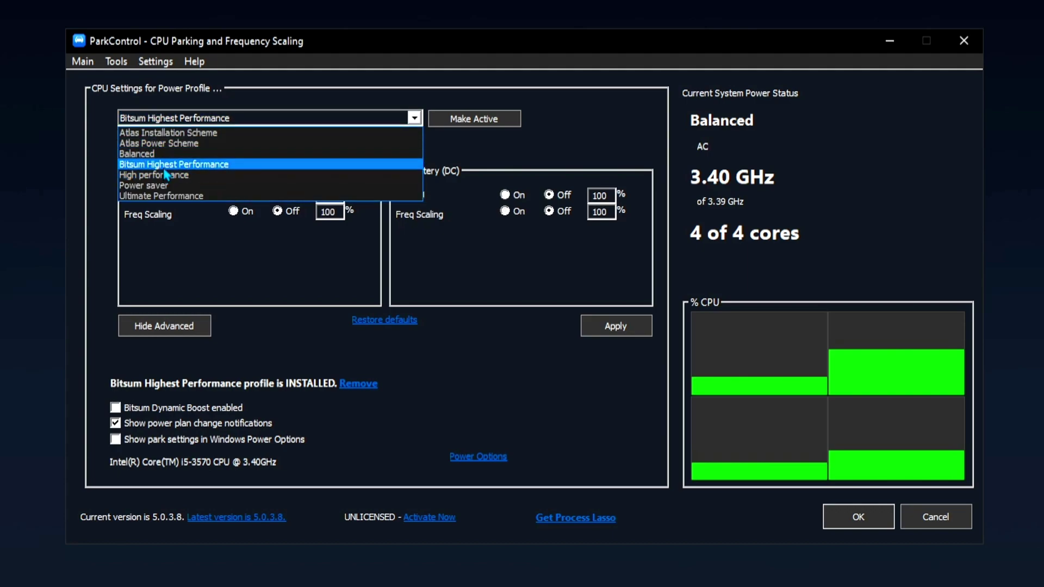
pyautogui.click(477, 118)
# - Make Bitsum Highest Performance the active plan with its parking and scaling settings applied, dismissing the Pro prompt
pyautogui.click(451, 123)
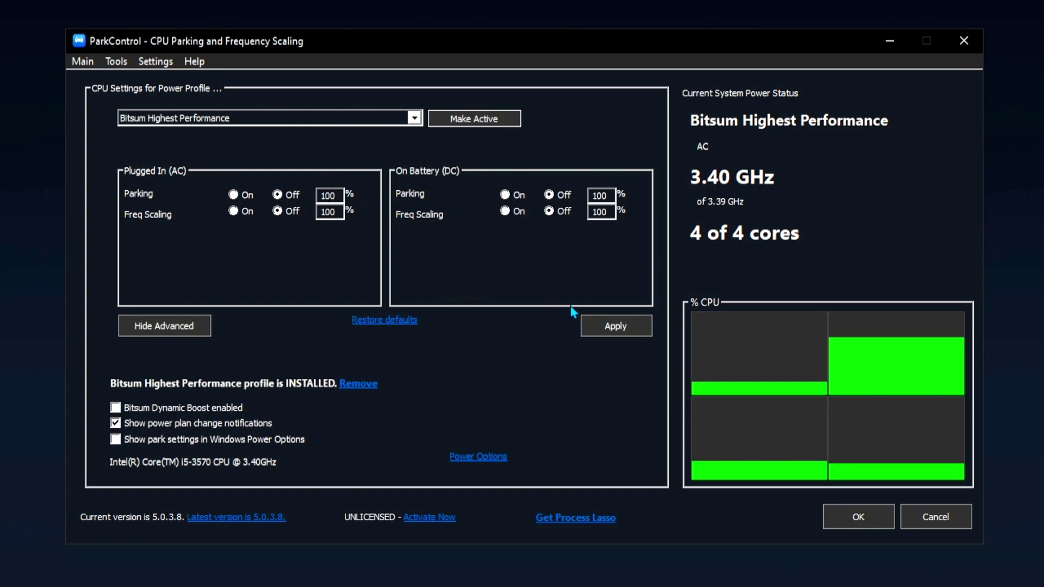
pyautogui.click(620, 333)
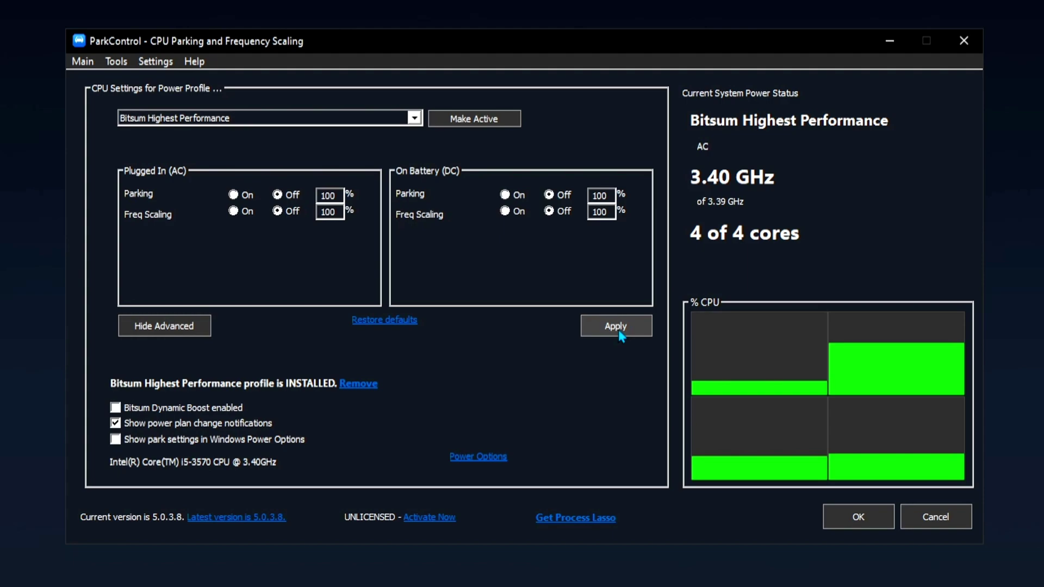
pyautogui.click(438, 517)
pyautogui.click(667, 348)
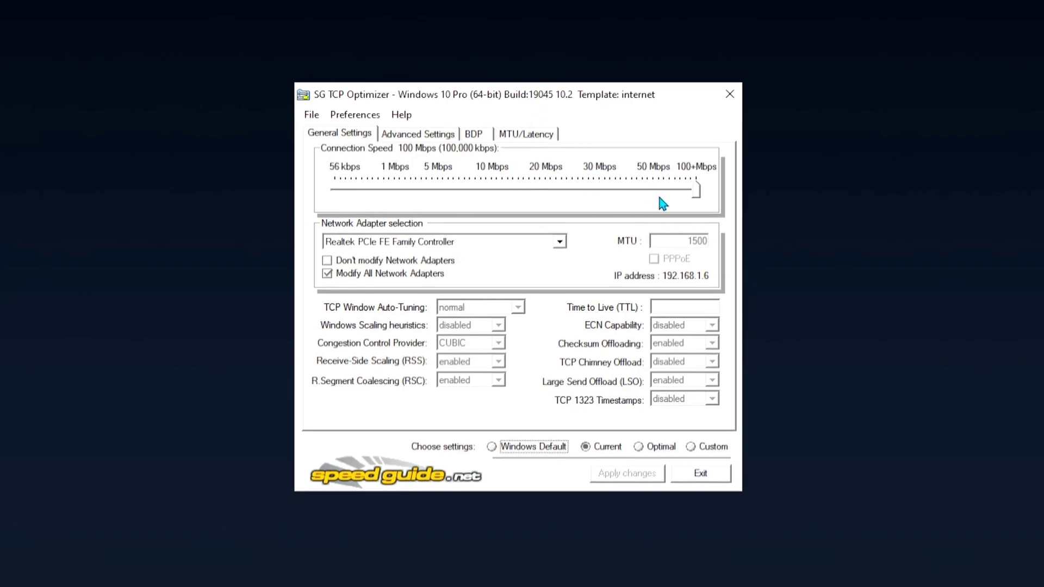
# - Load the Optimal preset in SG TCP Optimizer, then switch to Custom settings
pyautogui.click(655, 448)
pyautogui.click(692, 446)
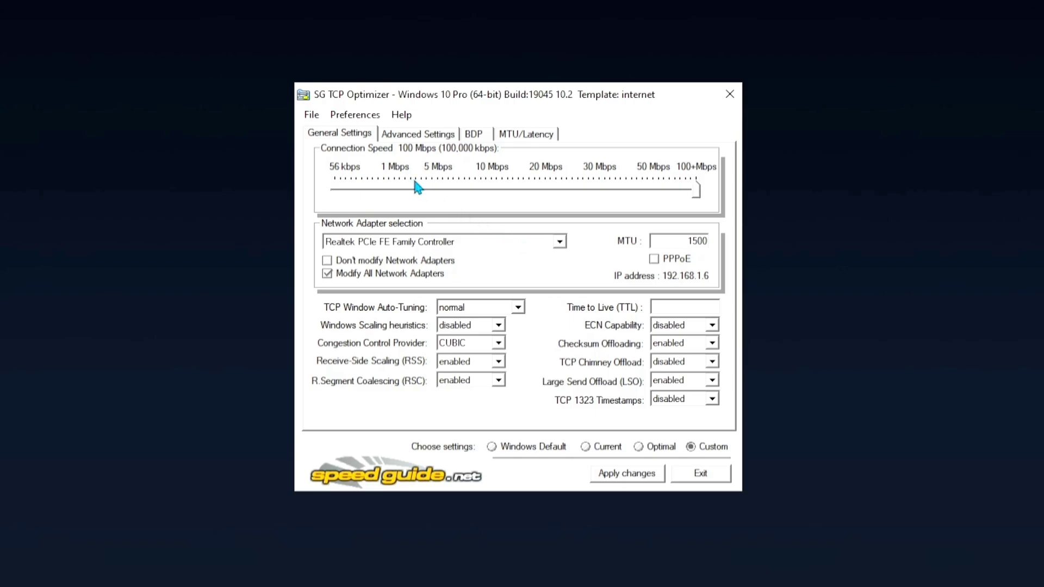
# - Back on General Settings, choose Realtek PCIe FE Family Controller as the network adapter
pyautogui.click(416, 136)
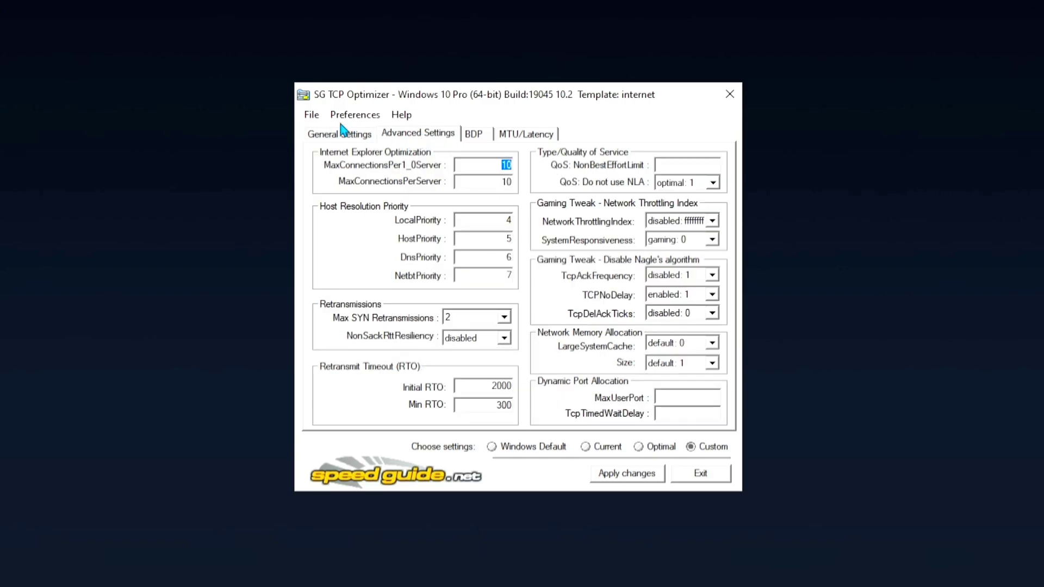
pyautogui.click(368, 136)
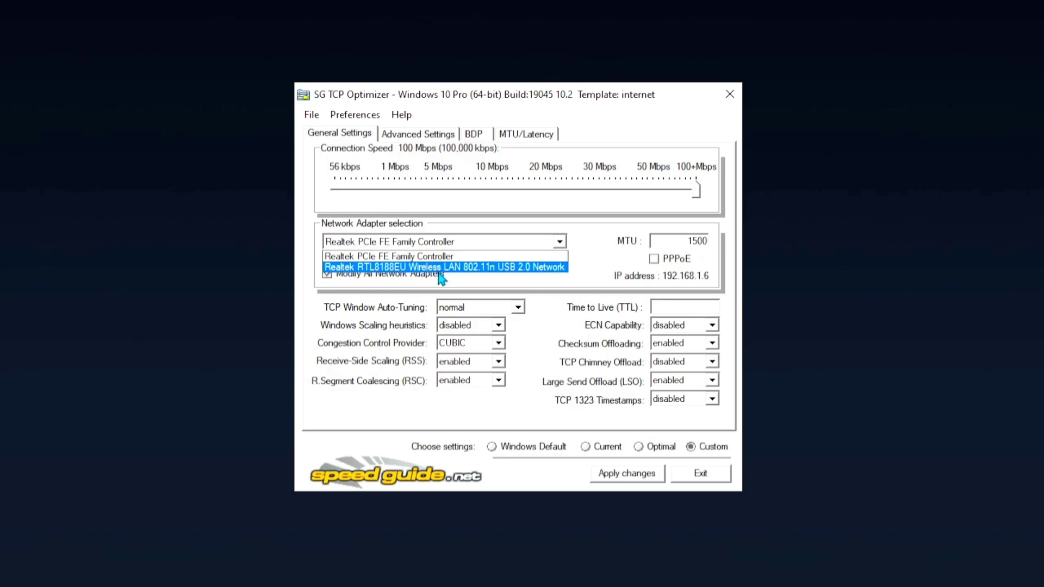
pyautogui.click(442, 257)
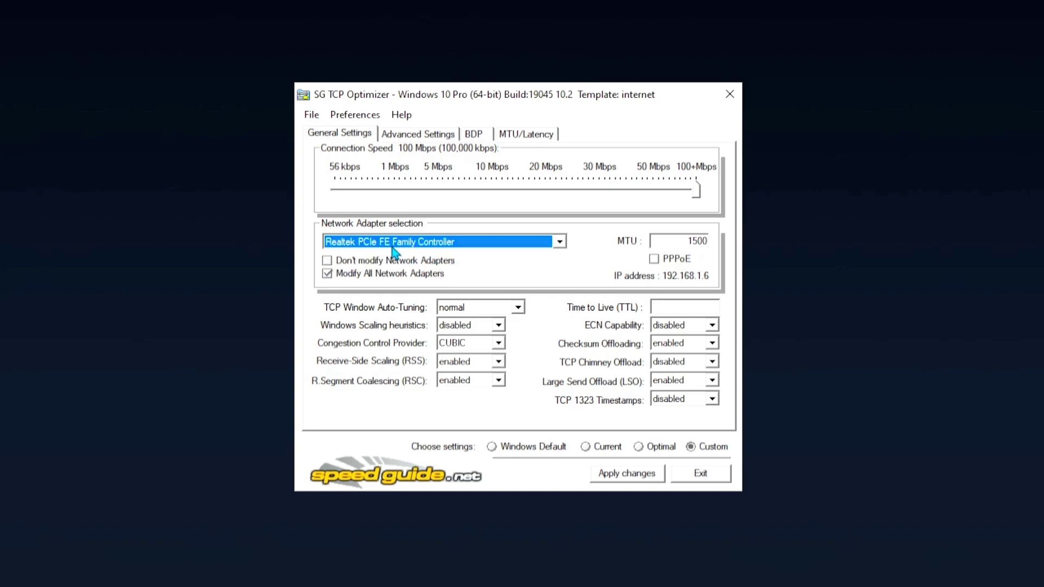
pyautogui.click(393, 246)
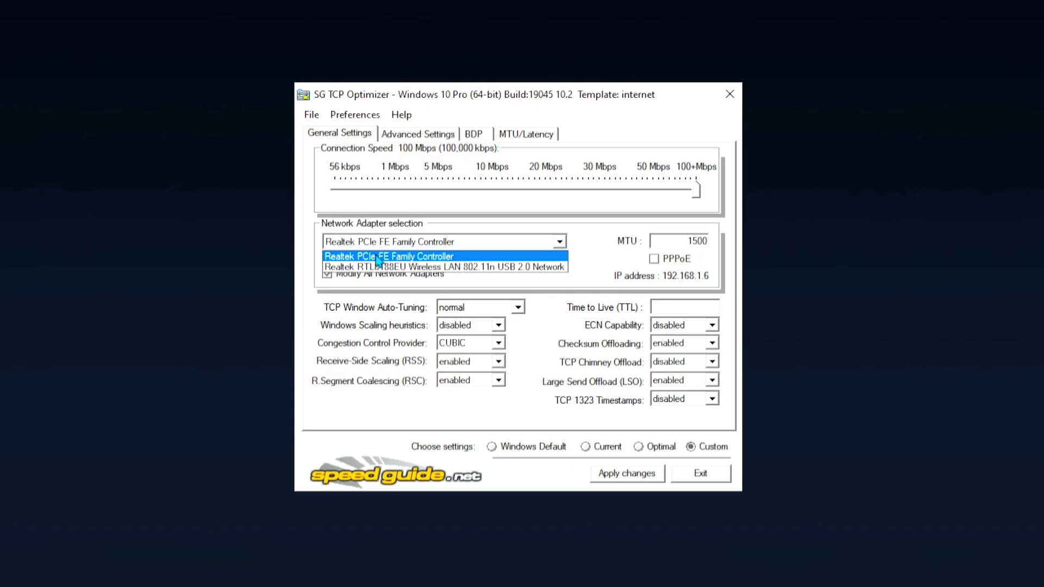
pyautogui.click(379, 257)
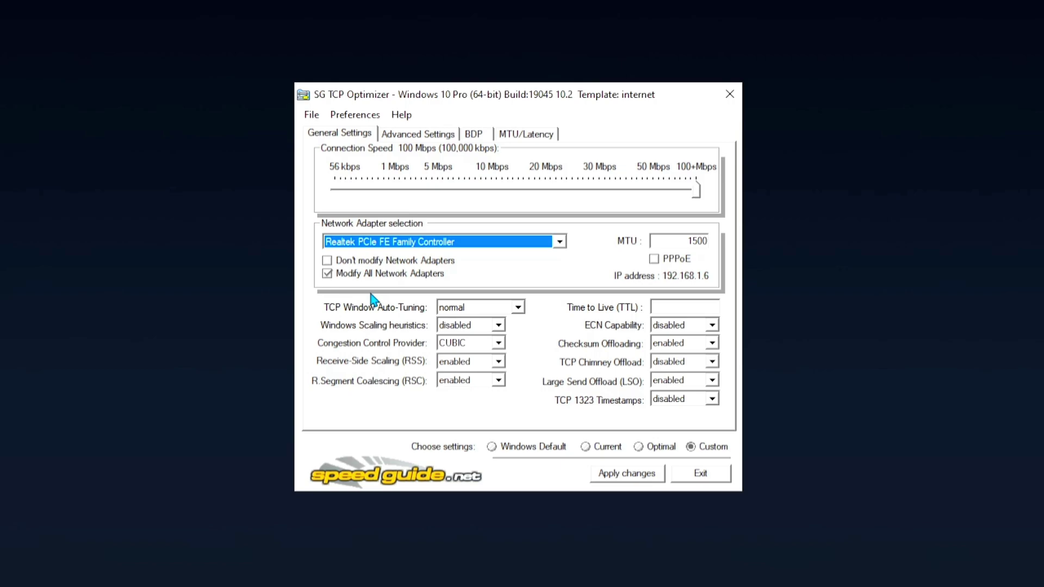
# - Choose Custom, keep auto-tuning normal, disable scaling heuristics, and switch congestion control to ctcp
pyautogui.click(491, 446)
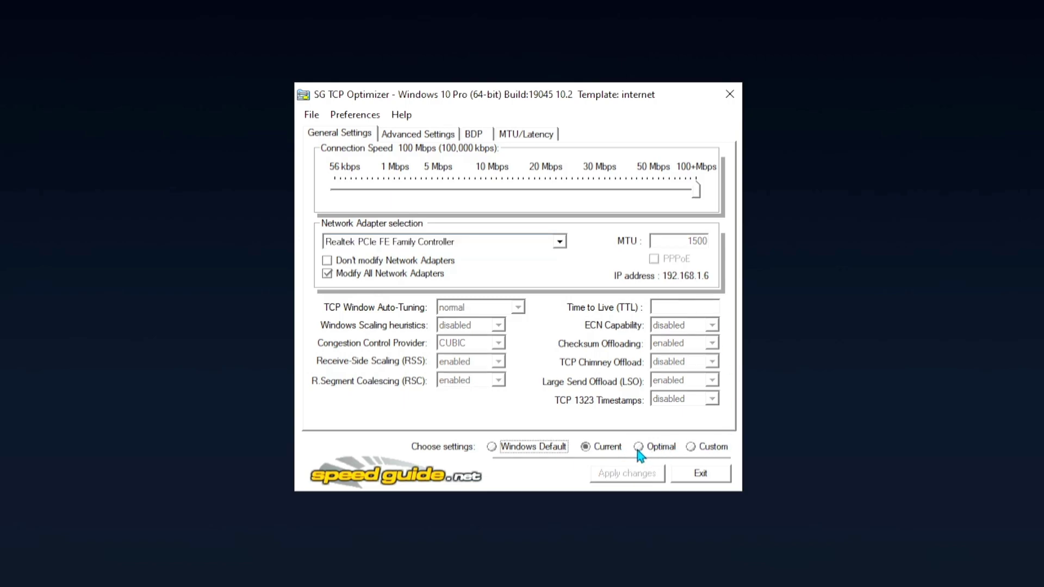
pyautogui.click(638, 447)
pyautogui.click(700, 447)
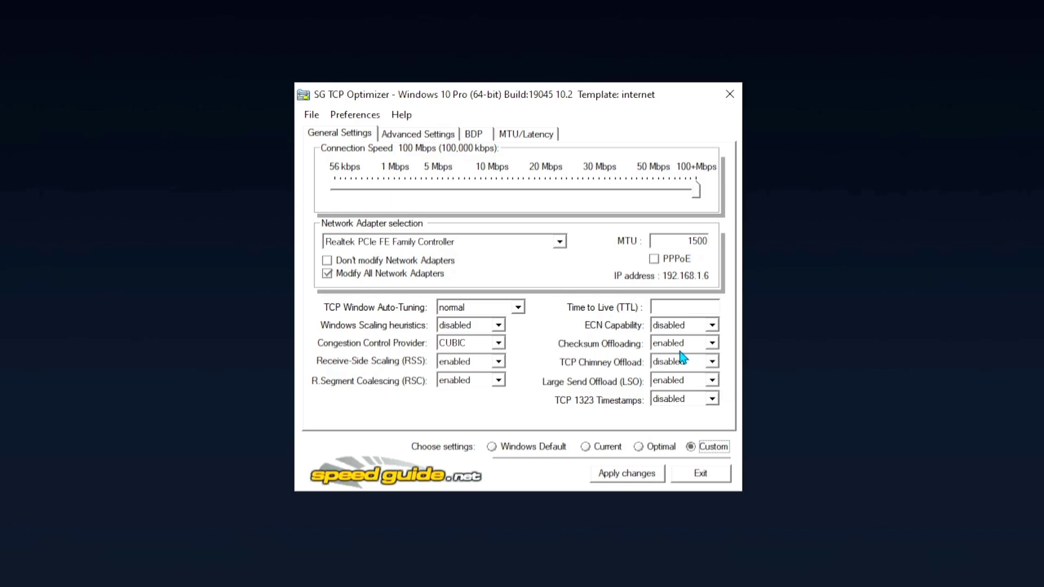
pyautogui.click(497, 308)
pyautogui.click(465, 356)
pyautogui.click(458, 326)
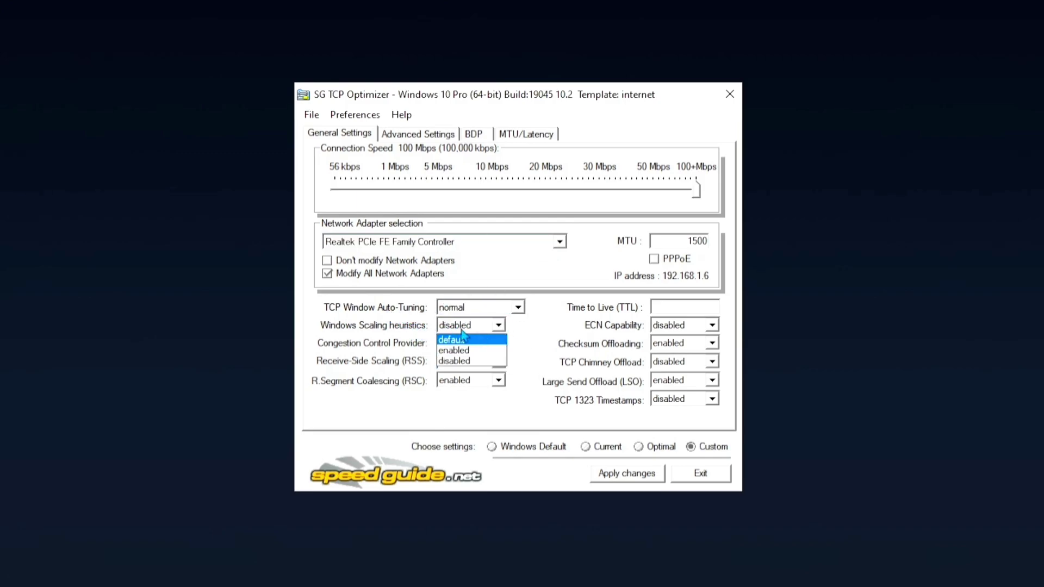
pyautogui.click(459, 362)
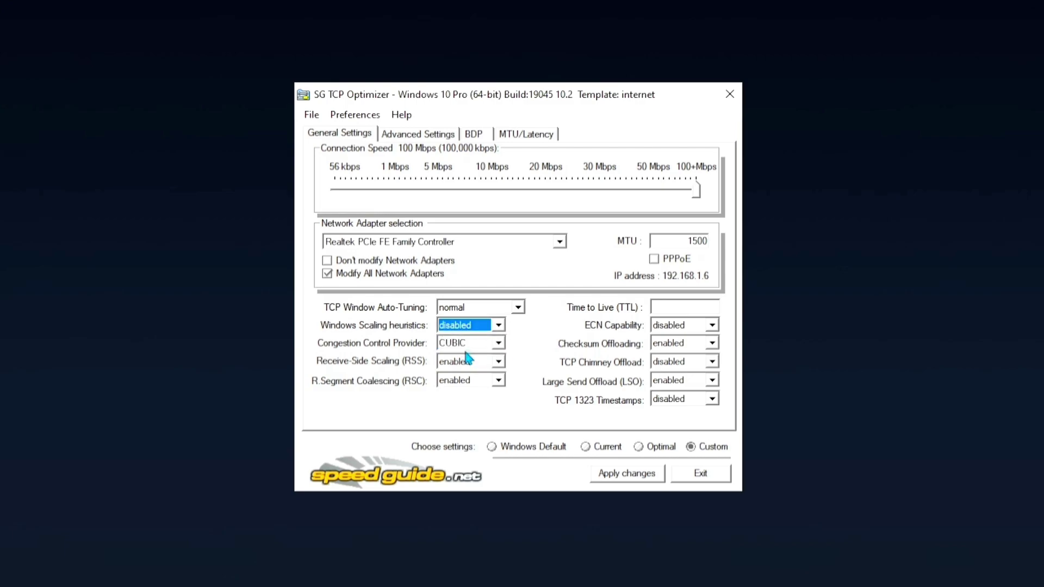
pyautogui.click(461, 343)
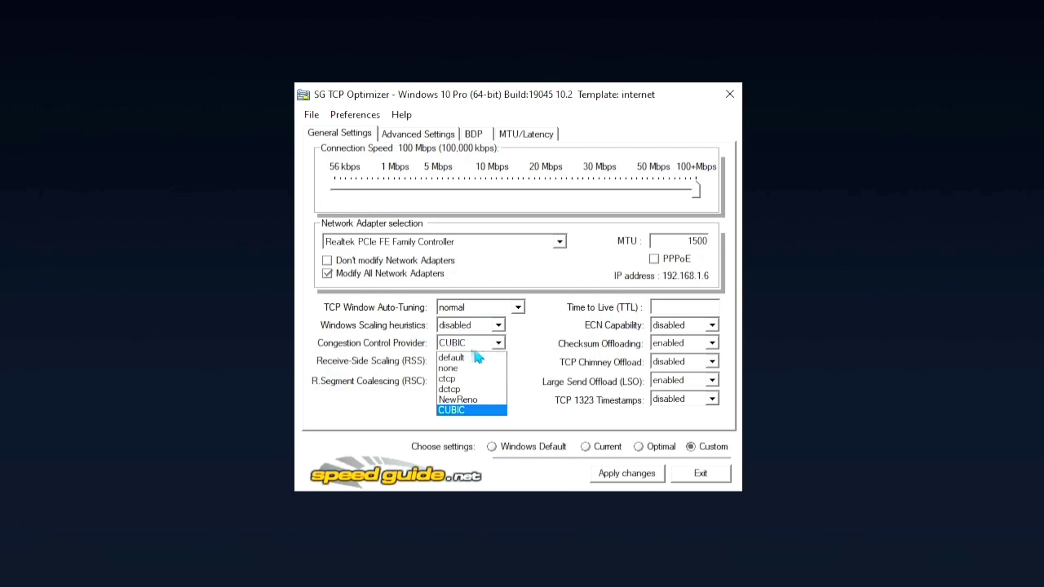
pyautogui.click(458, 380)
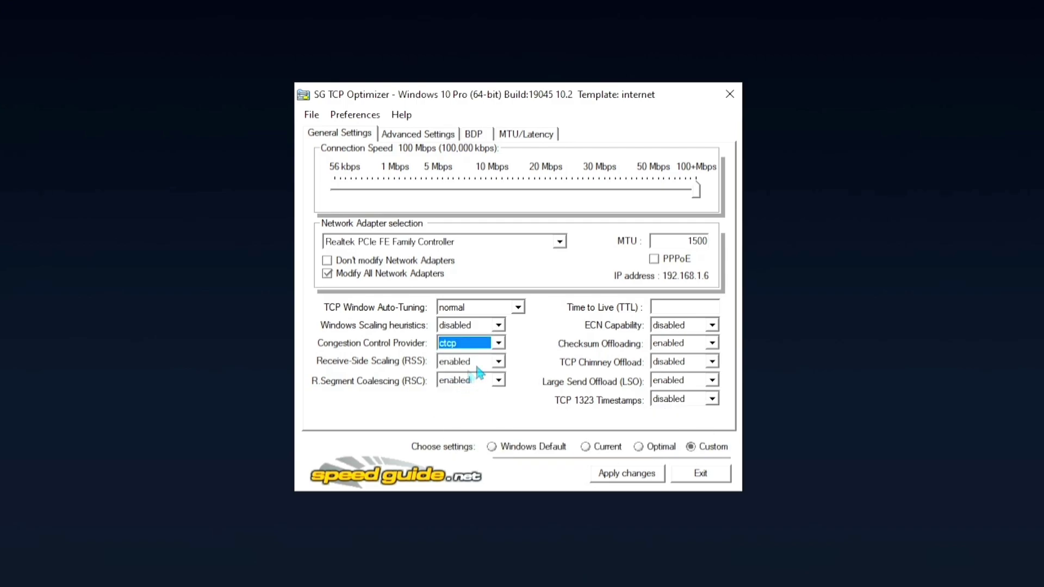
# - Keep Receive-Side Scaling and Segment Coalescing enabled and ECN Capability disabled
pyautogui.click(449, 379)
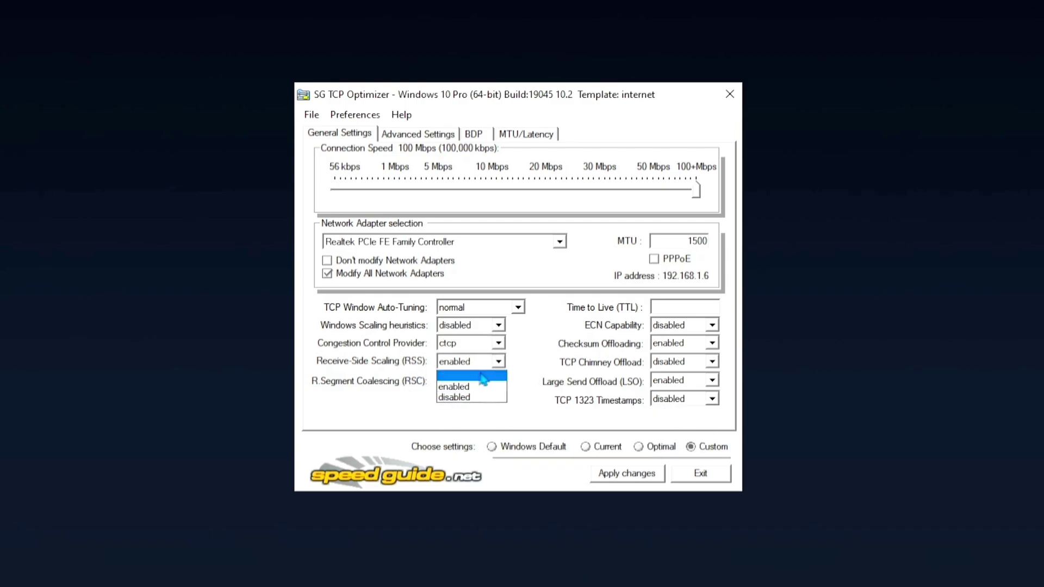
pyautogui.click(449, 387)
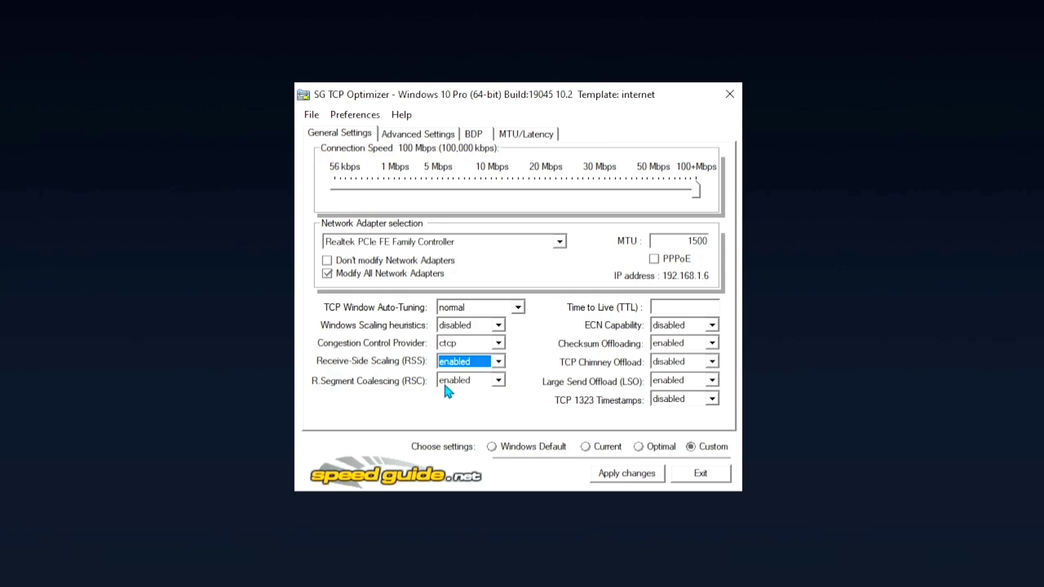
pyautogui.click(478, 380)
pyautogui.click(464, 400)
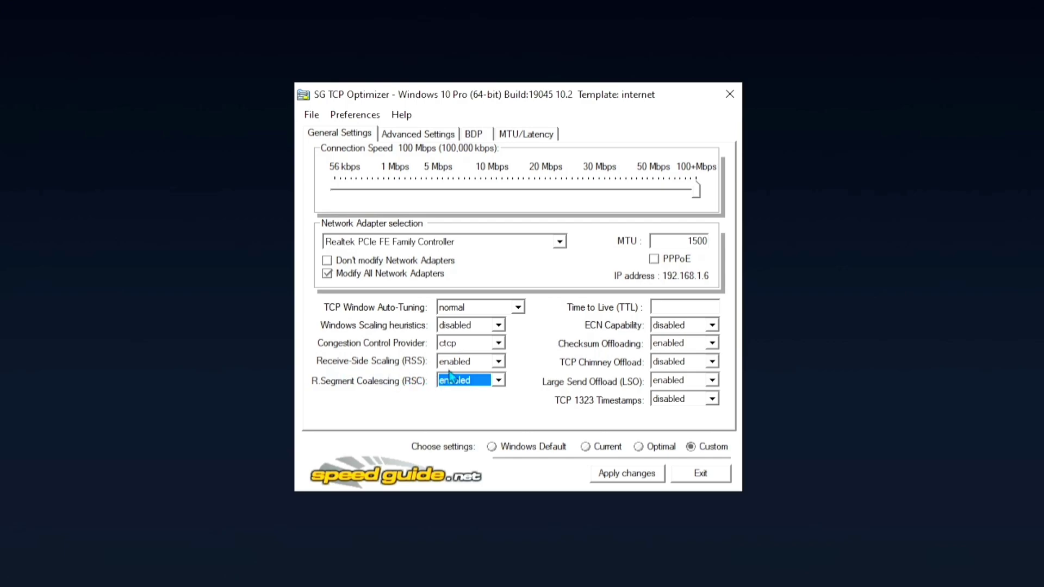
pyautogui.click(711, 326)
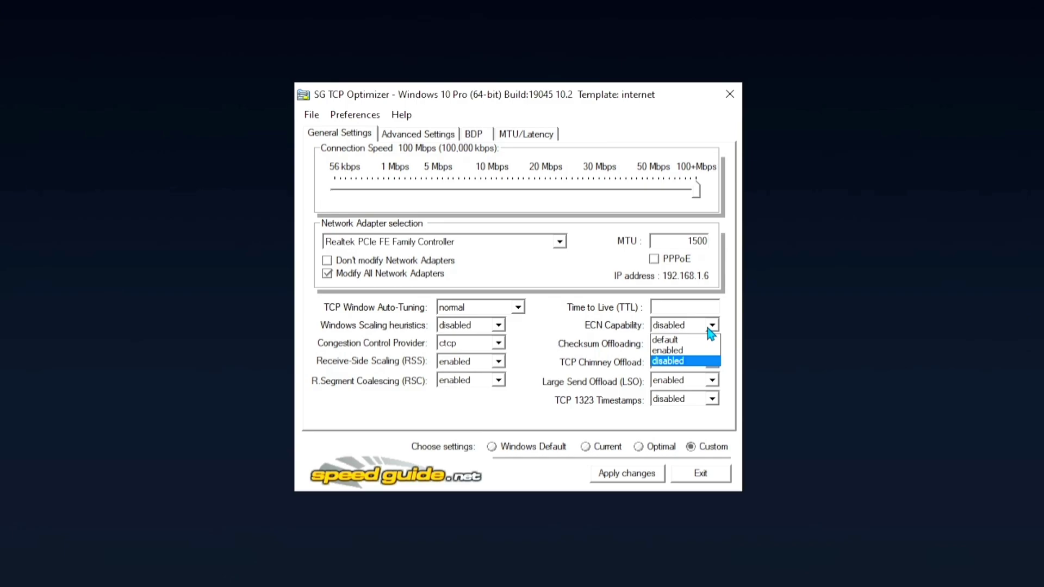
pyautogui.click(711, 327)
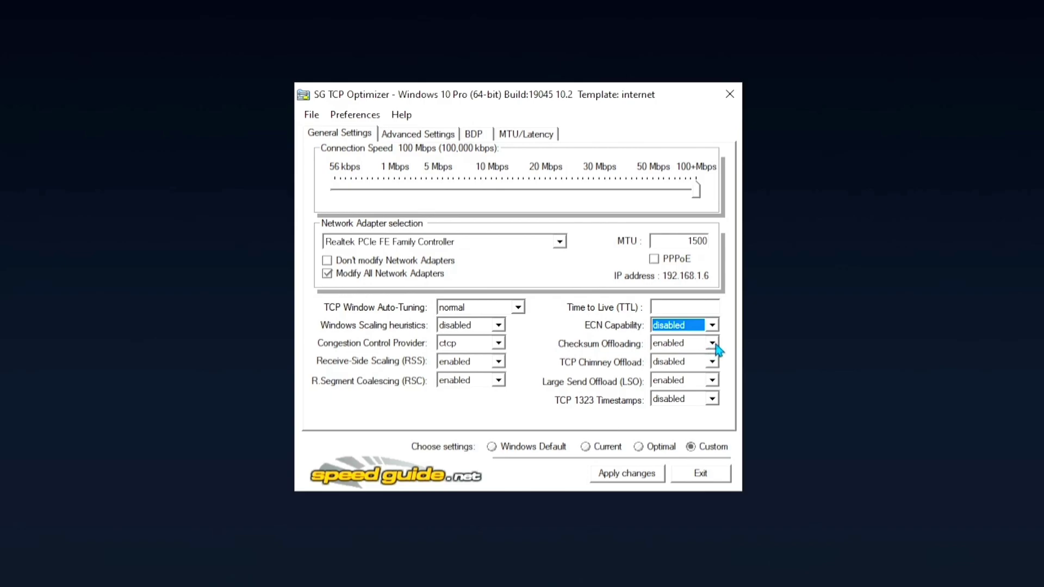
# - Keep Checksum Offloading and Large Send Offload enabled, TCP Chimney and 1323 Timestamps disabled
pyautogui.click(733, 519)
pyautogui.click(716, 347)
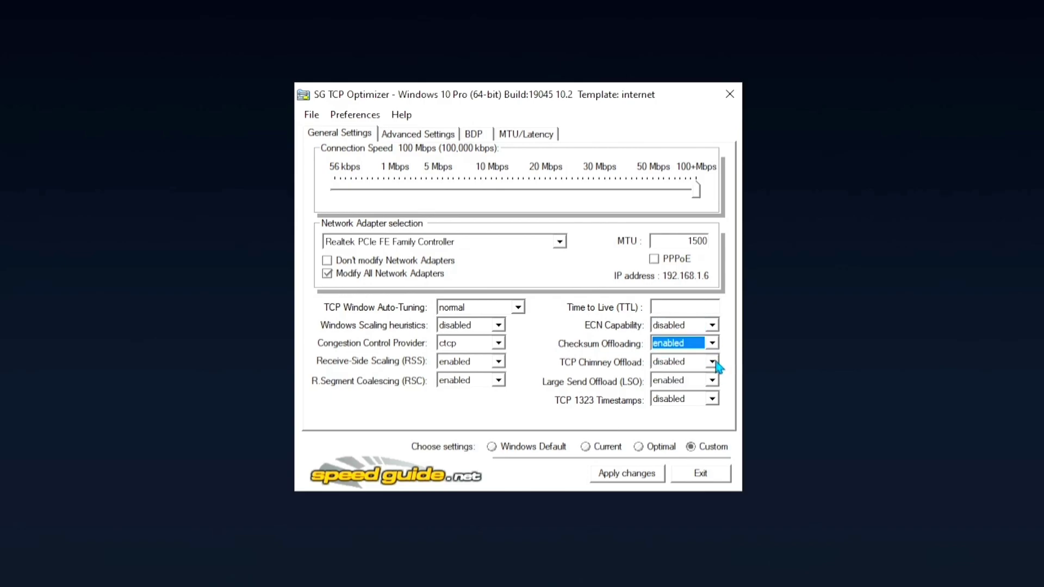
pyautogui.click(713, 365)
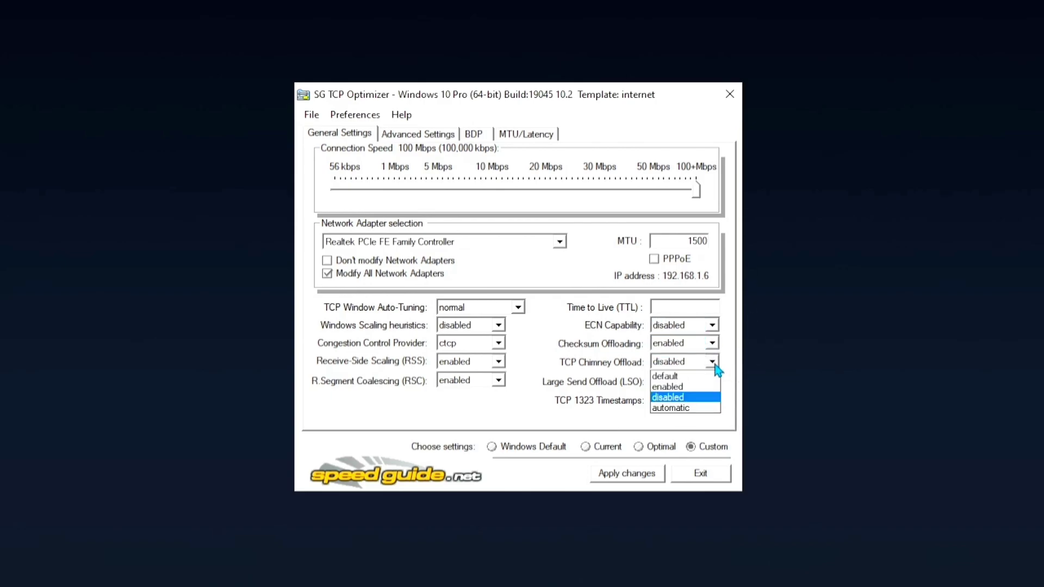
pyautogui.click(715, 376)
pyautogui.click(716, 382)
pyautogui.click(718, 390)
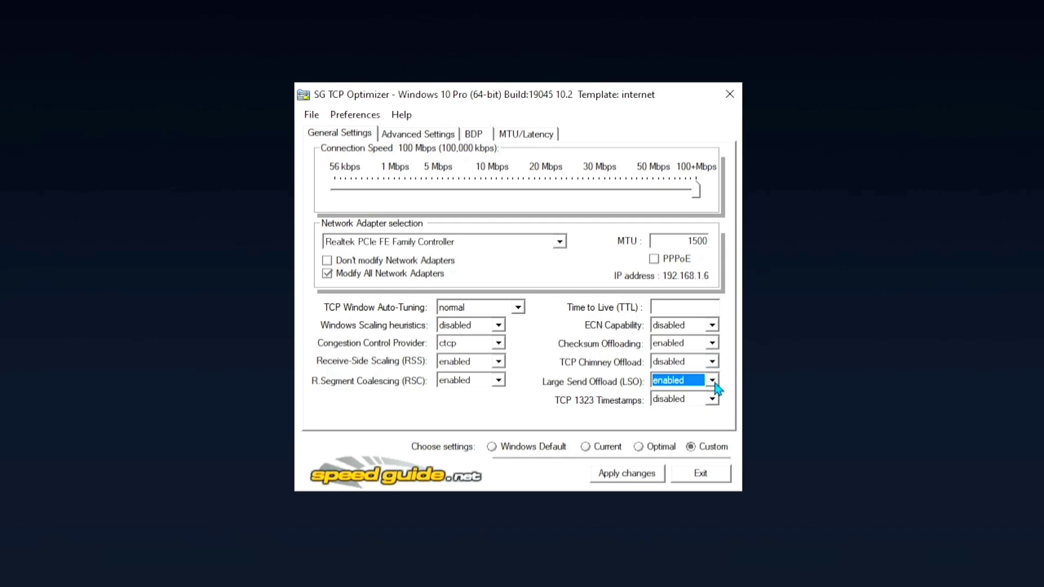
pyautogui.click(712, 401)
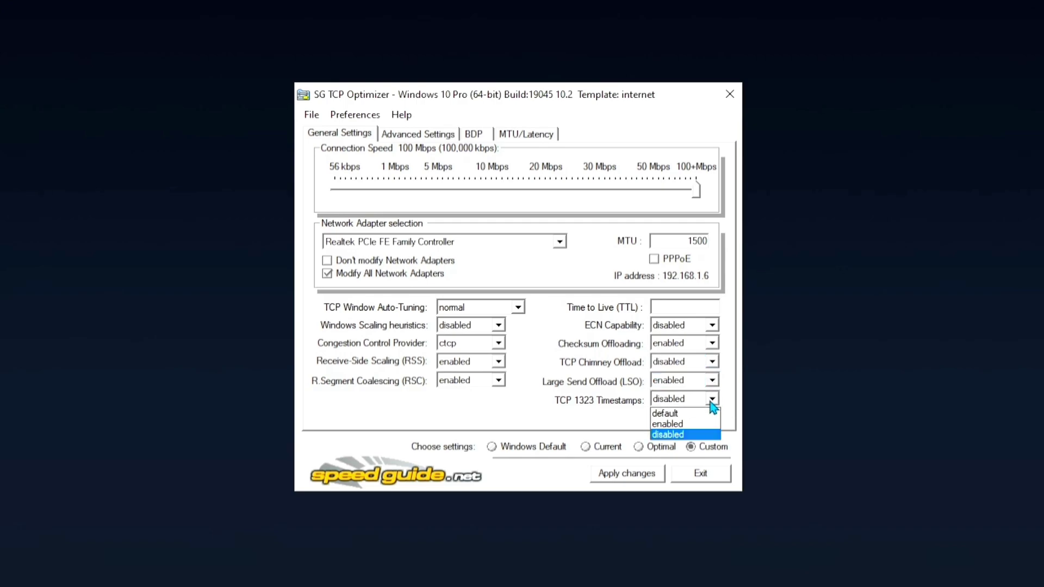
pyautogui.click(713, 407)
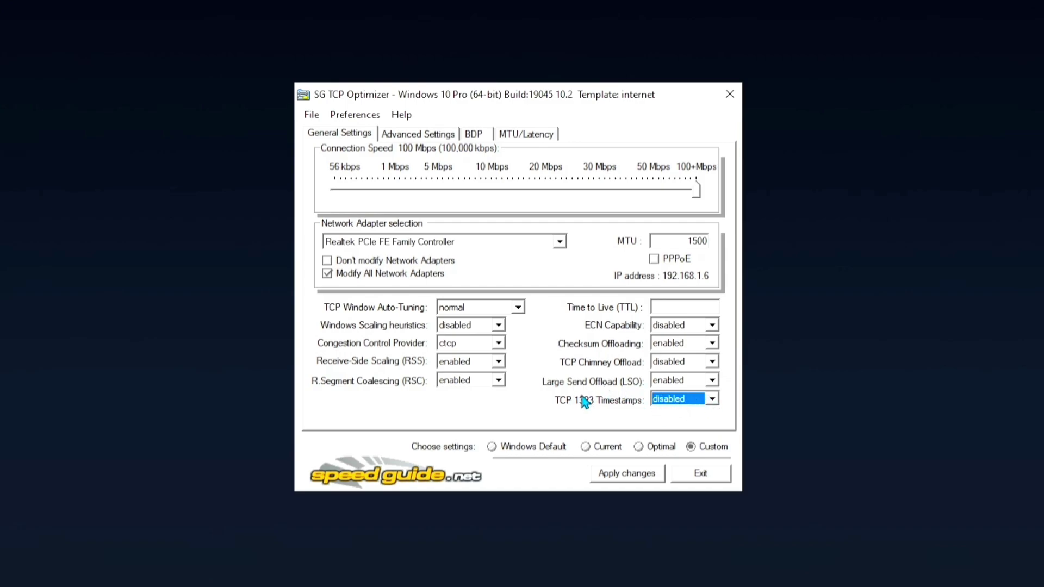
# - On Advanced Settings, verify MaxConnectionsPer1_0Server 10 and host priorities Local 4, Dns 6, Netbt 7
pyautogui.click(403, 136)
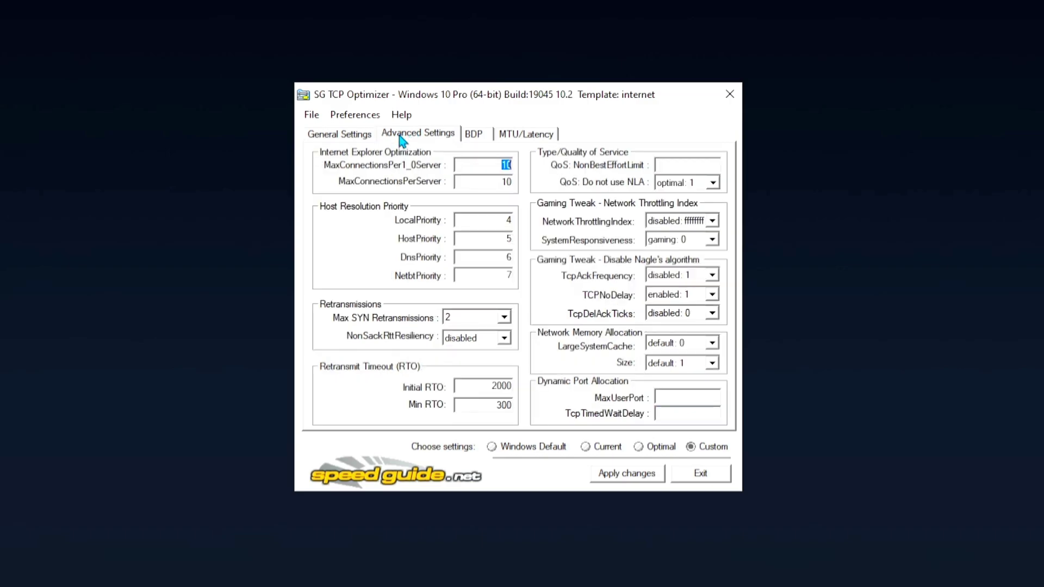
pyautogui.click(475, 167)
pyautogui.moveTo(474, 169); pyautogui.dragTo(527, 164)
pyautogui.click(504, 165)
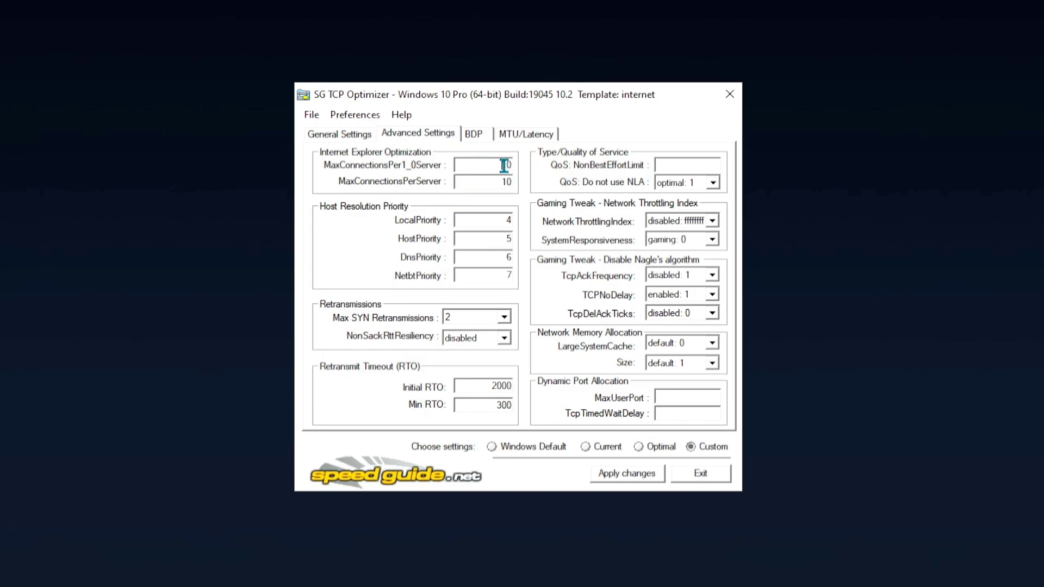
pyautogui.click(473, 165)
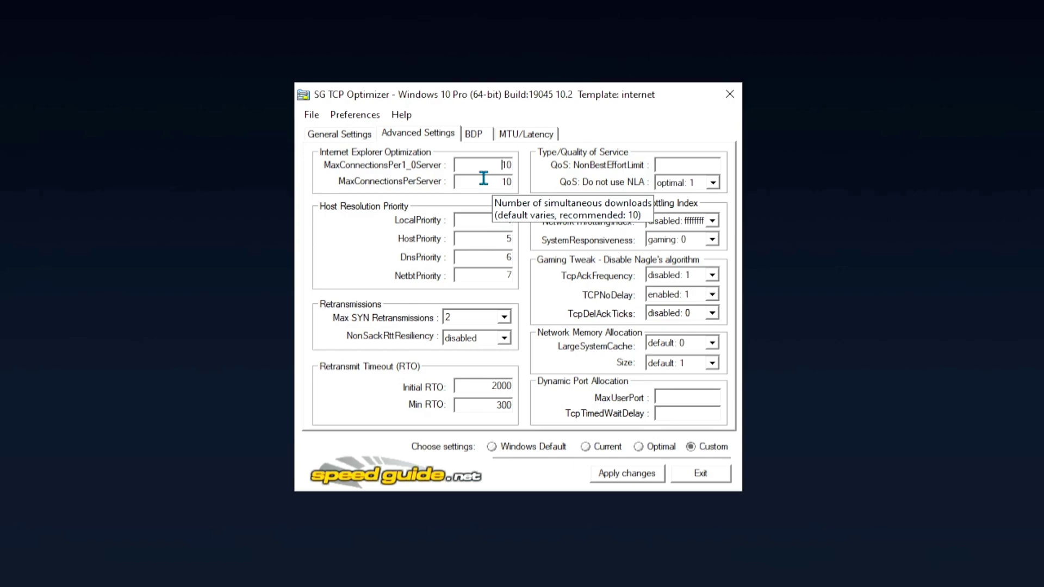
pyautogui.doubleClick(500, 220)
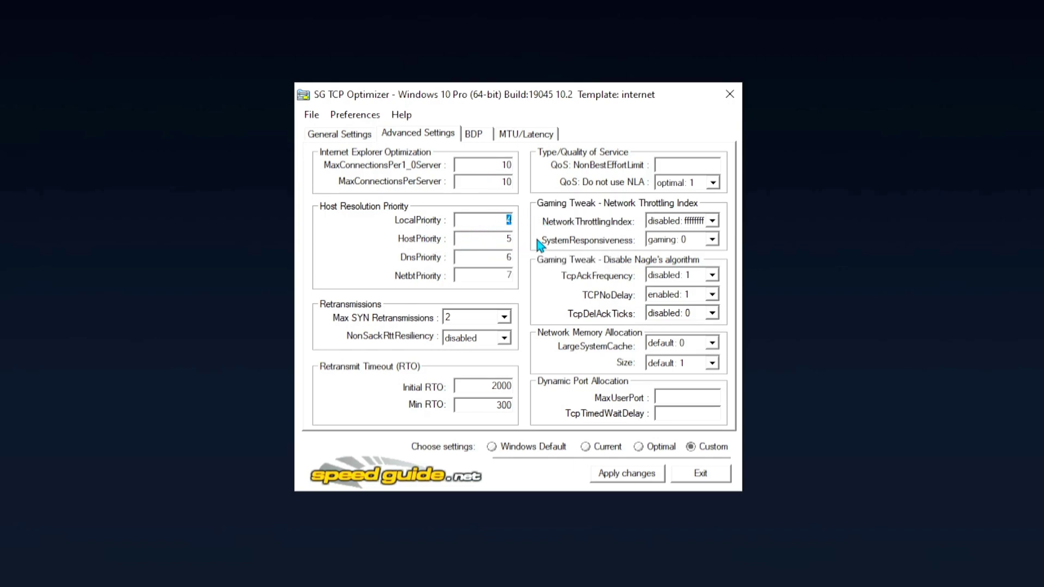
pyautogui.click(507, 256)
pyautogui.click(513, 274)
pyautogui.moveTo(513, 274); pyautogui.dragTo(496, 275)
# - Keep Max SYN Retransmissions 2, disable NonSackRttResiliency, and check Initial RTO 2000 and Min RTO 300
pyautogui.click(488, 320)
pyautogui.click(455, 347)
pyautogui.click(471, 338)
pyautogui.click(481, 371)
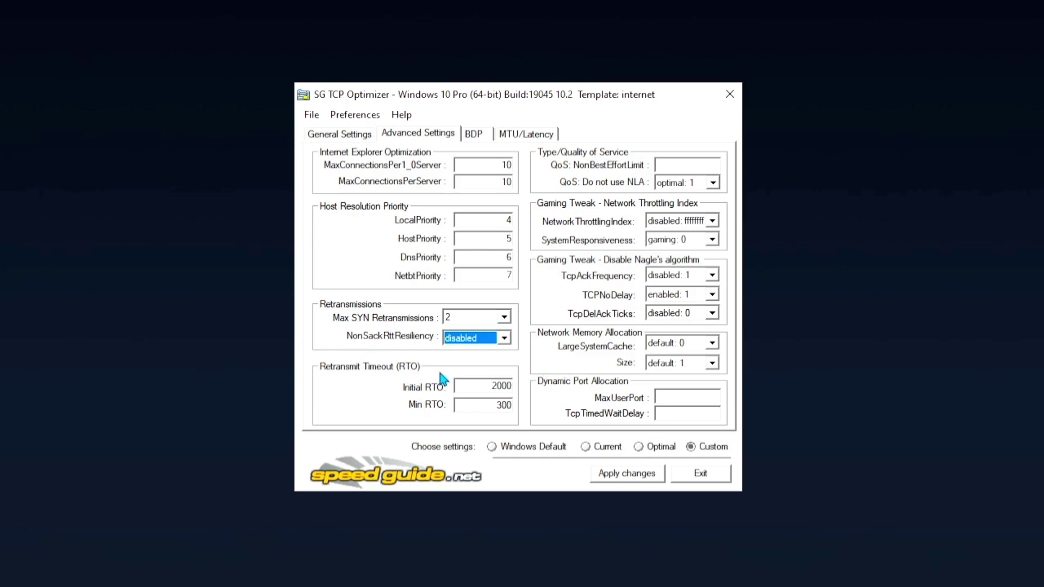
pyautogui.moveTo(478, 387); pyautogui.dragTo(514, 387)
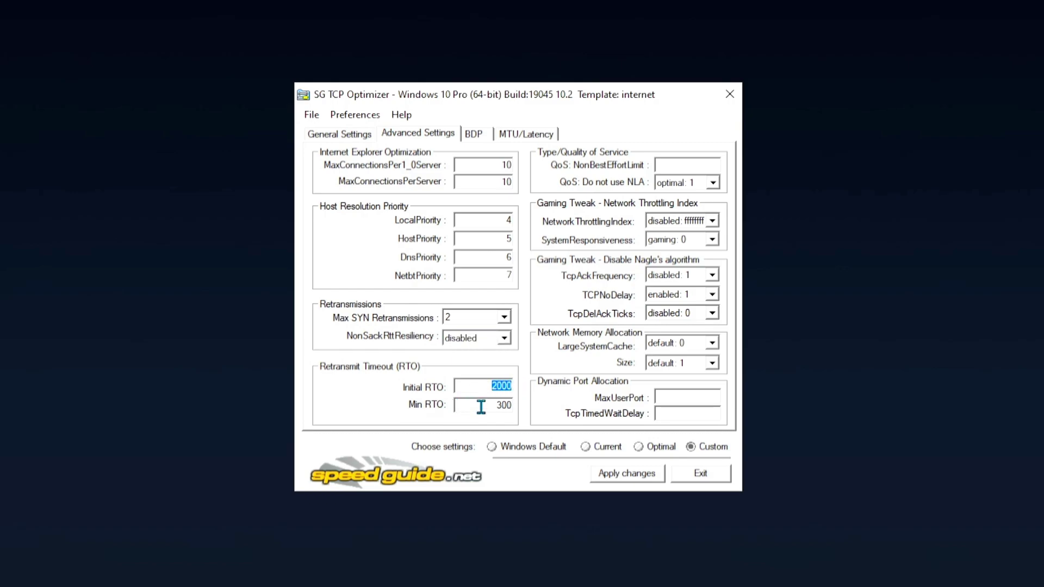
pyautogui.moveTo(481, 407); pyautogui.dragTo(527, 408)
# - Set Do not use NLA to optimal: 1, Network Throttling Index disabled, SystemResponsiveness gaming: 0
pyautogui.click(710, 165)
pyautogui.click(684, 185)
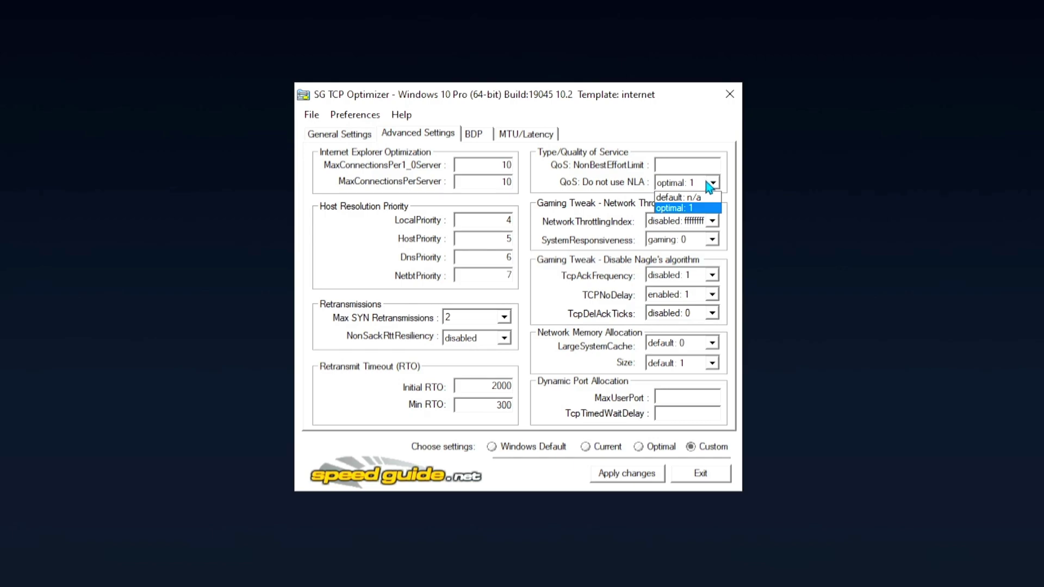
pyautogui.click(687, 213)
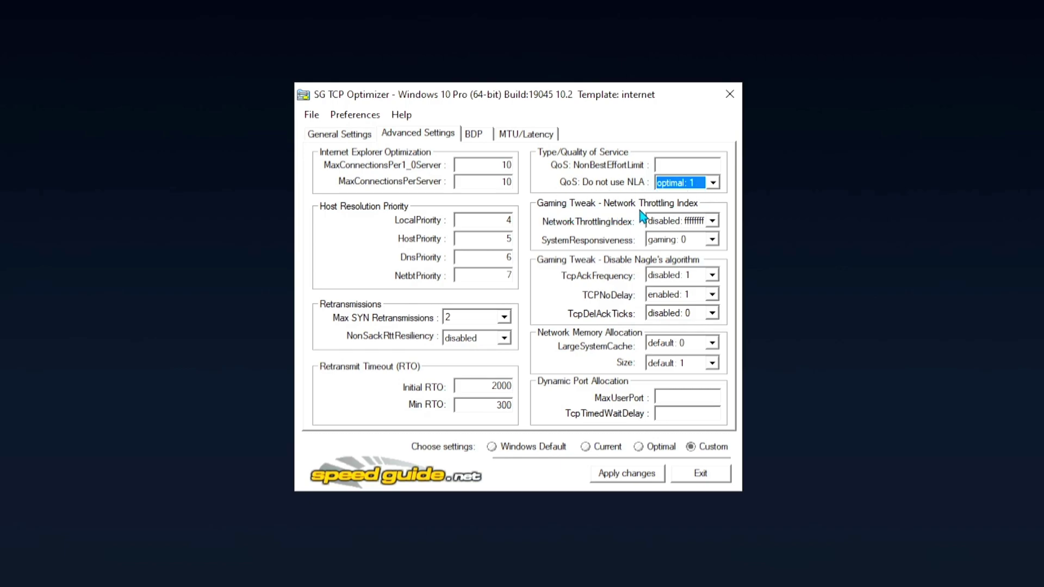
pyautogui.click(701, 220)
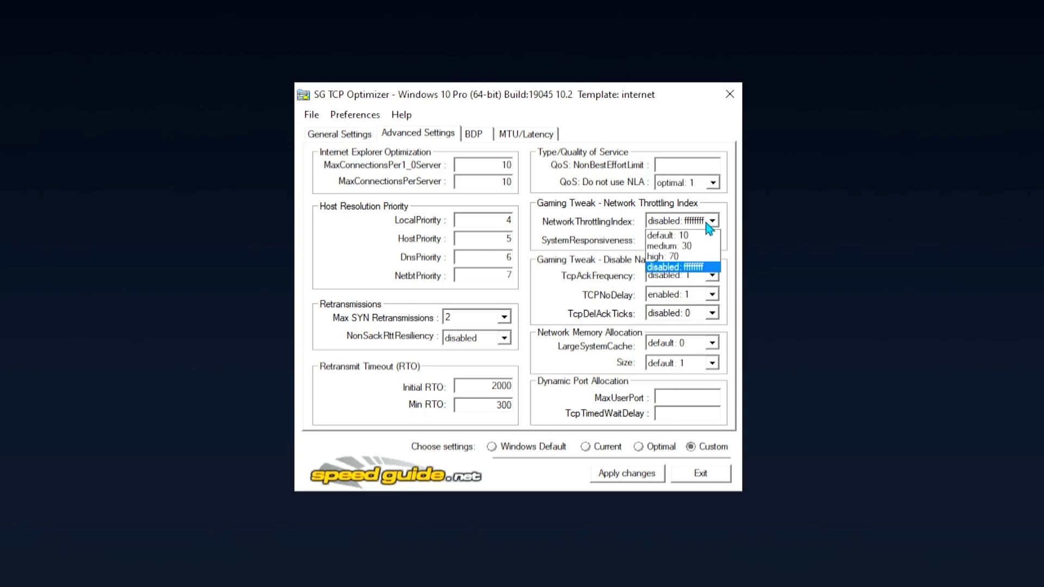
pyautogui.click(689, 267)
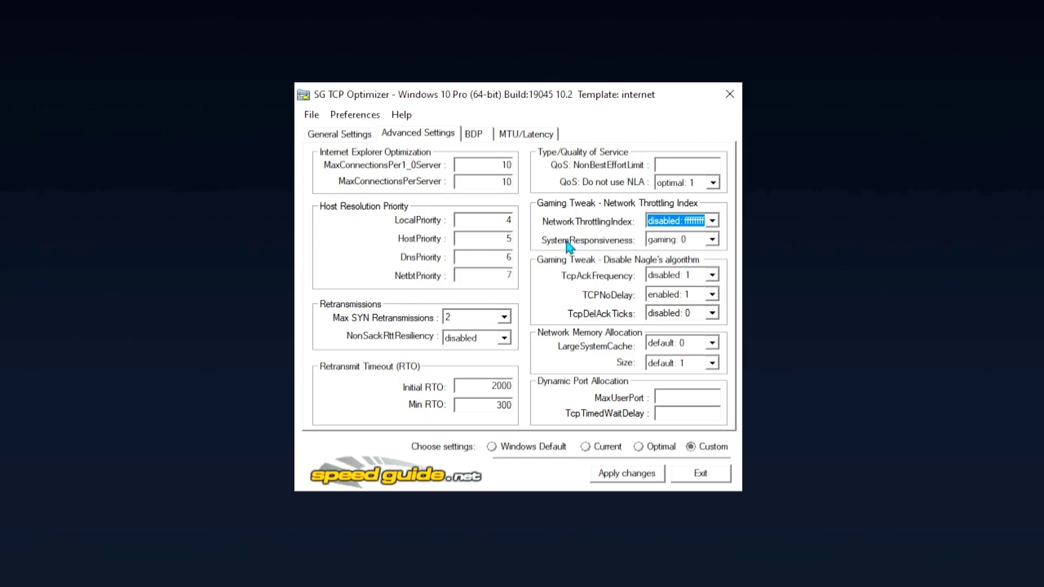
pyautogui.click(700, 242)
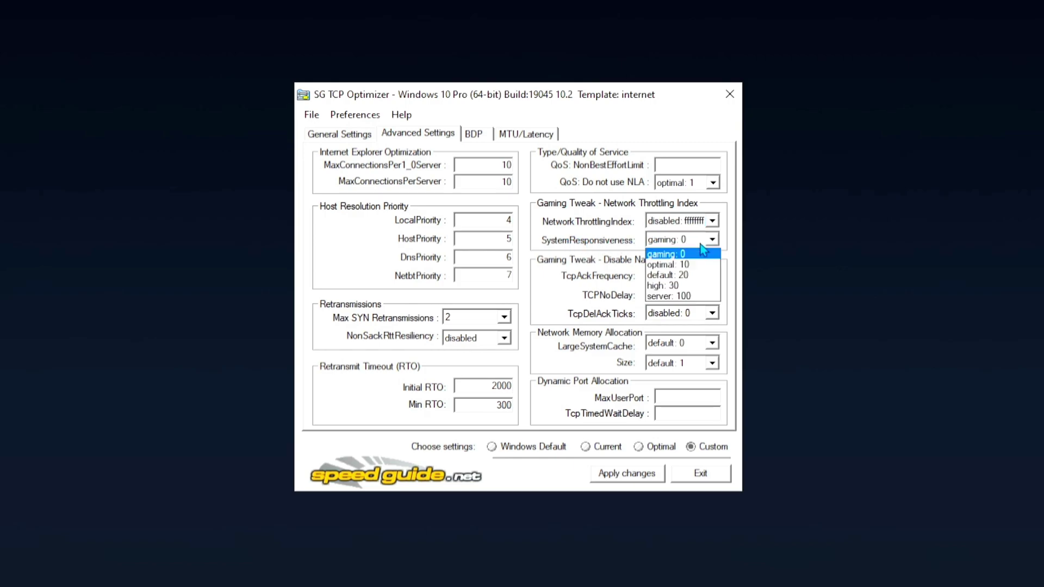
pyautogui.click(679, 256)
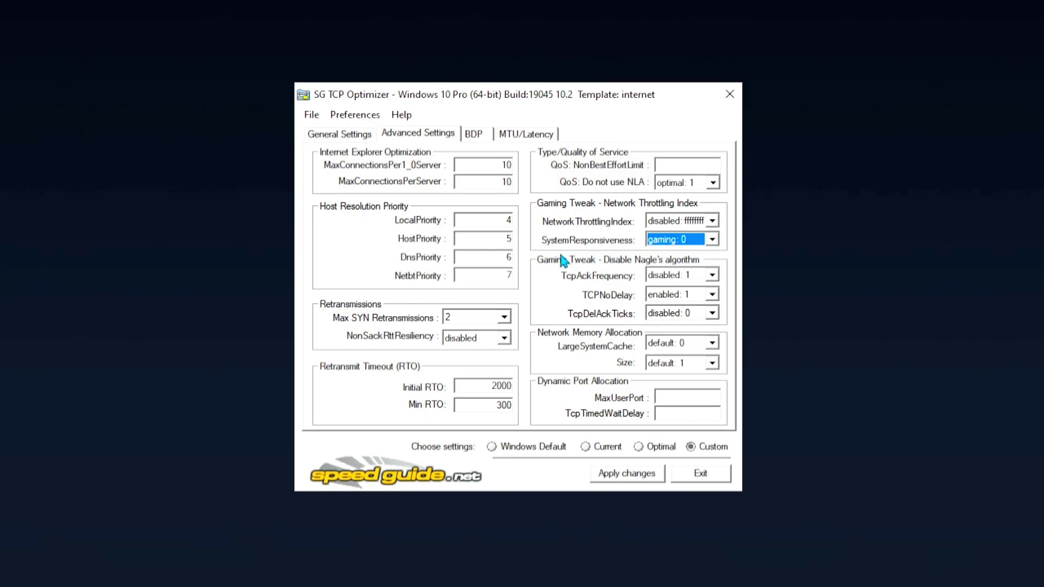
# - Set Nagle tweaks: TcpAckFrequency disabled: 1, TCPNoDelay enabled: 1, TcpDelAckTicks disabled: 0
pyautogui.moveTo(689, 249)
pyautogui.click(673, 276)
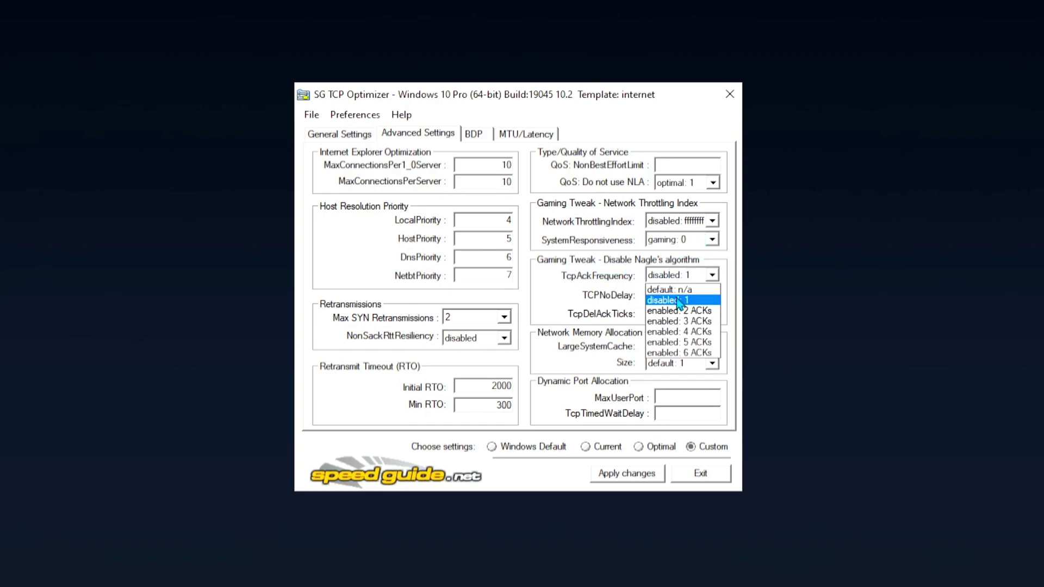
pyautogui.click(676, 300)
pyautogui.click(676, 296)
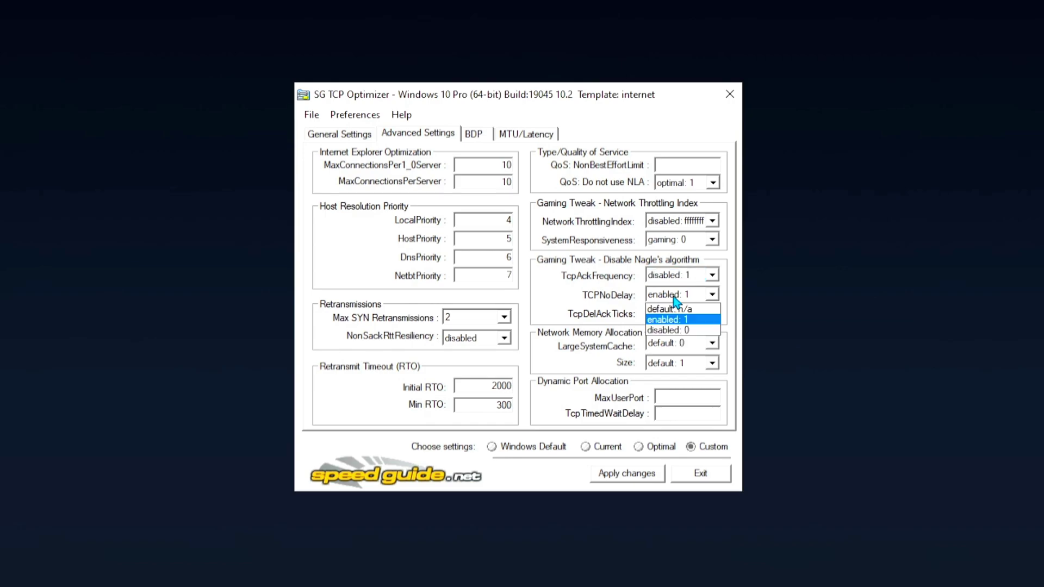
pyautogui.click(676, 317)
pyautogui.click(678, 297)
pyautogui.click(683, 319)
pyautogui.click(683, 313)
pyautogui.click(684, 317)
# - Leave LargeSystemCache at default: 0 and memory Size at default: 1
pyautogui.click(682, 348)
pyautogui.click(683, 348)
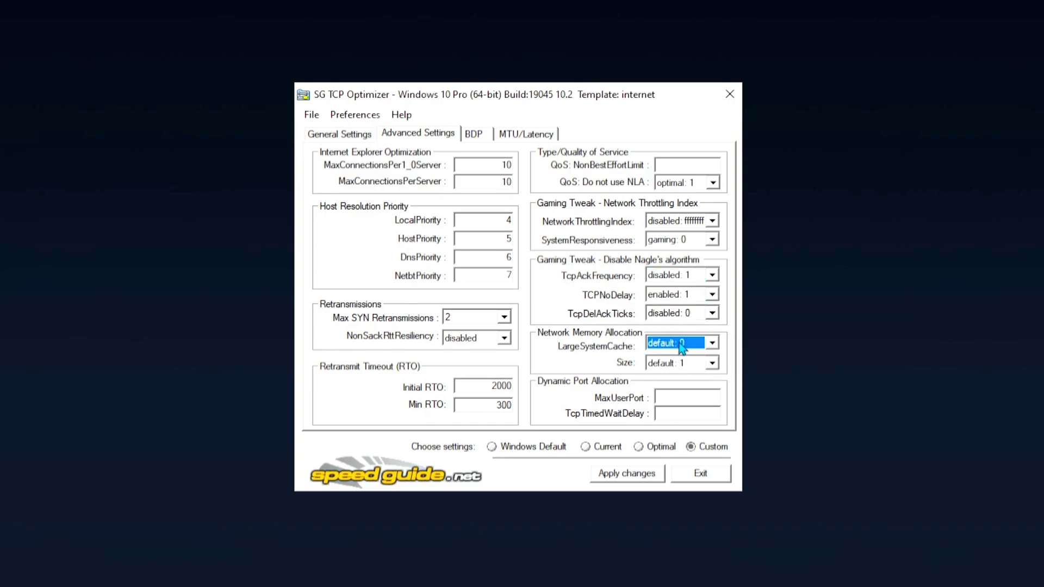
pyautogui.click(695, 348)
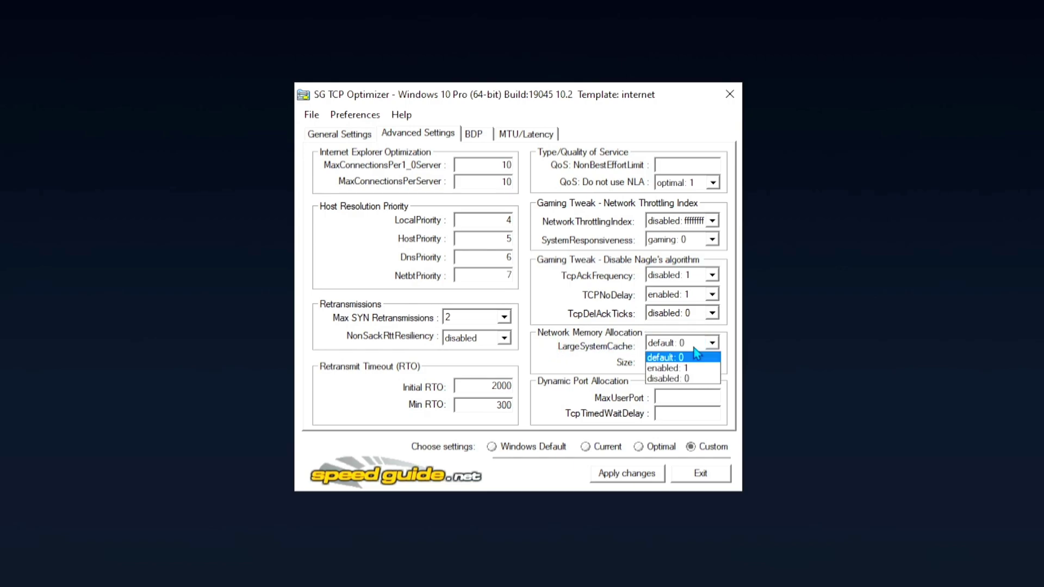
pyautogui.click(663, 358)
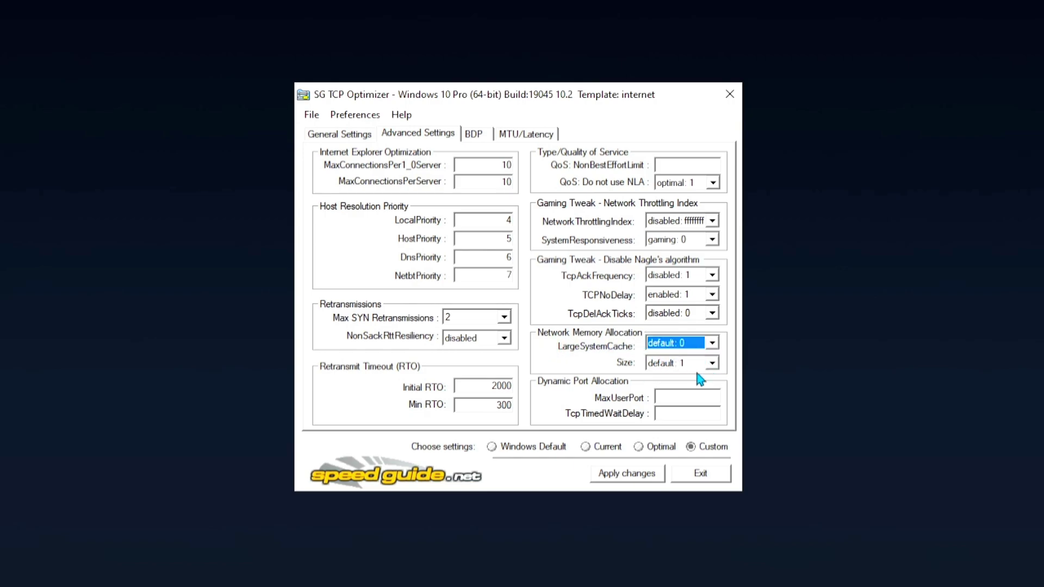
pyautogui.click(695, 363)
pyautogui.click(684, 379)
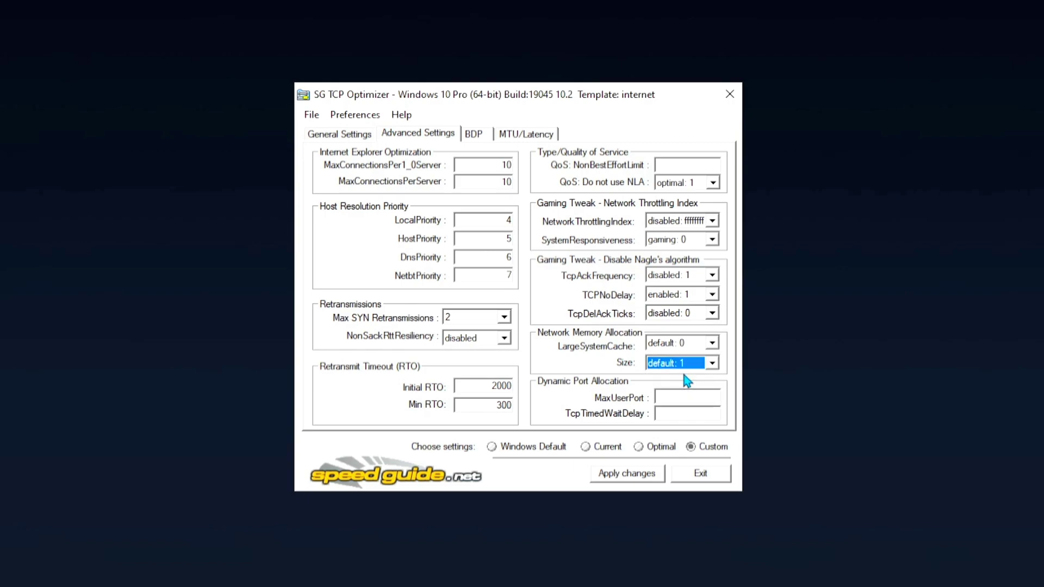
# - Apply the tuned TCP settings, confirm the listed registry changes, and decline rebooting now
pyautogui.click(628, 478)
pyautogui.moveTo(560, 187); pyautogui.dragTo(537, 156)
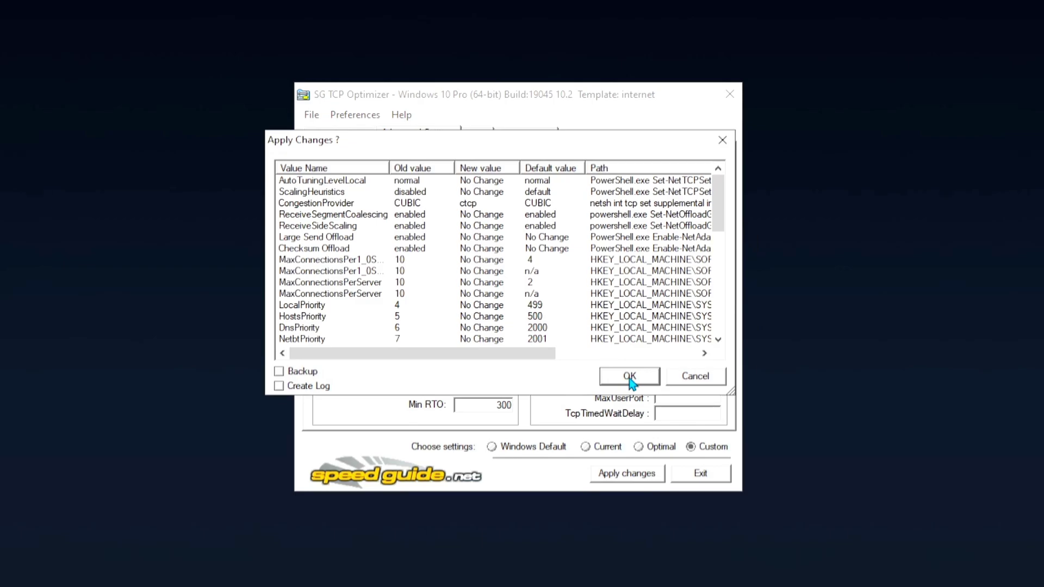
pyautogui.scroll(-6, 590, 296)
pyautogui.scroll(7, 589, 296)
pyautogui.click(628, 377)
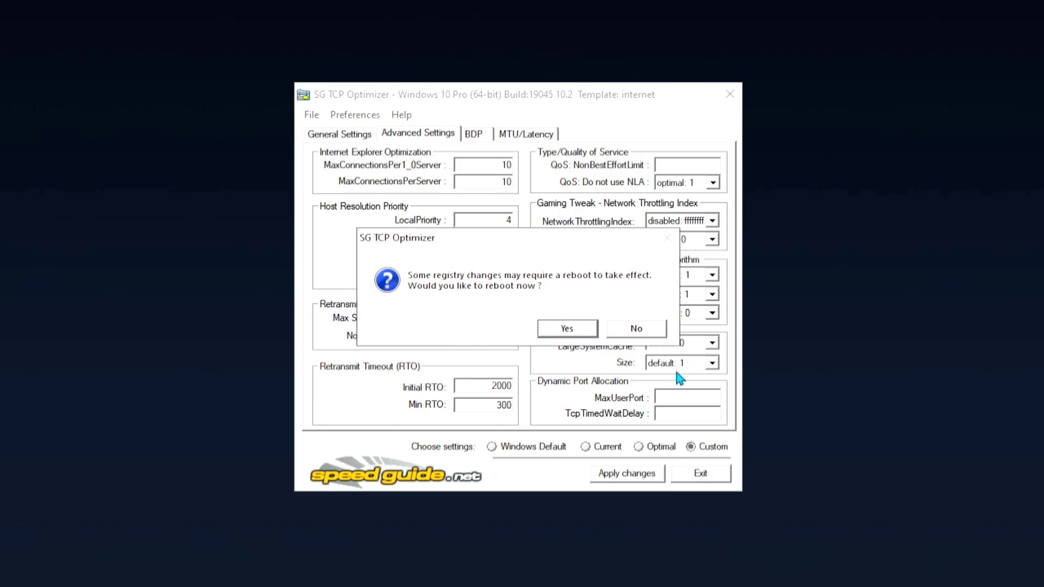
pyautogui.click(637, 329)
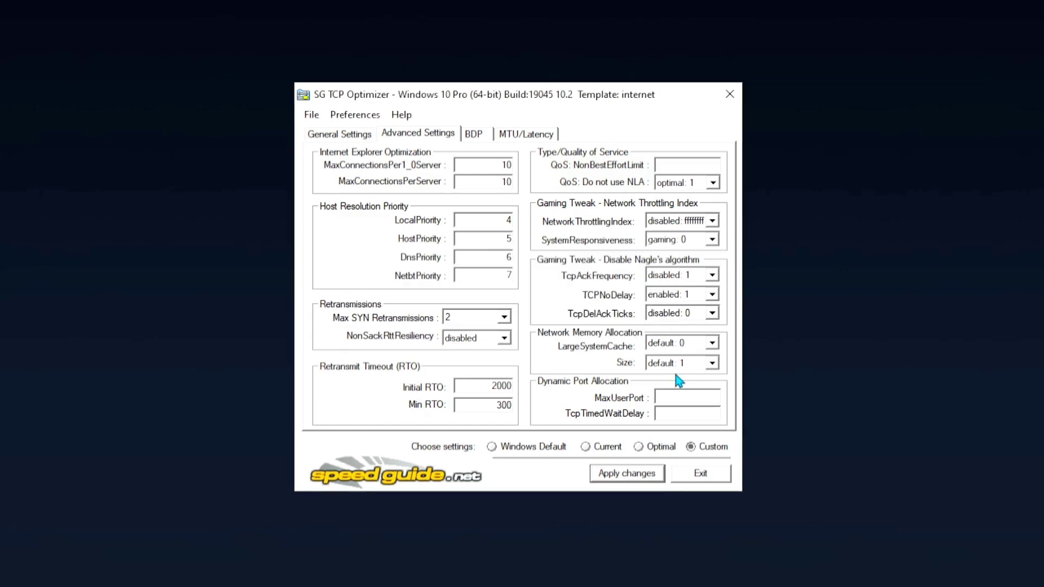
# - Exit SG TCP Optimizer and bring up the Ethernet adapter in Network Connections
pyautogui.click(702, 474)
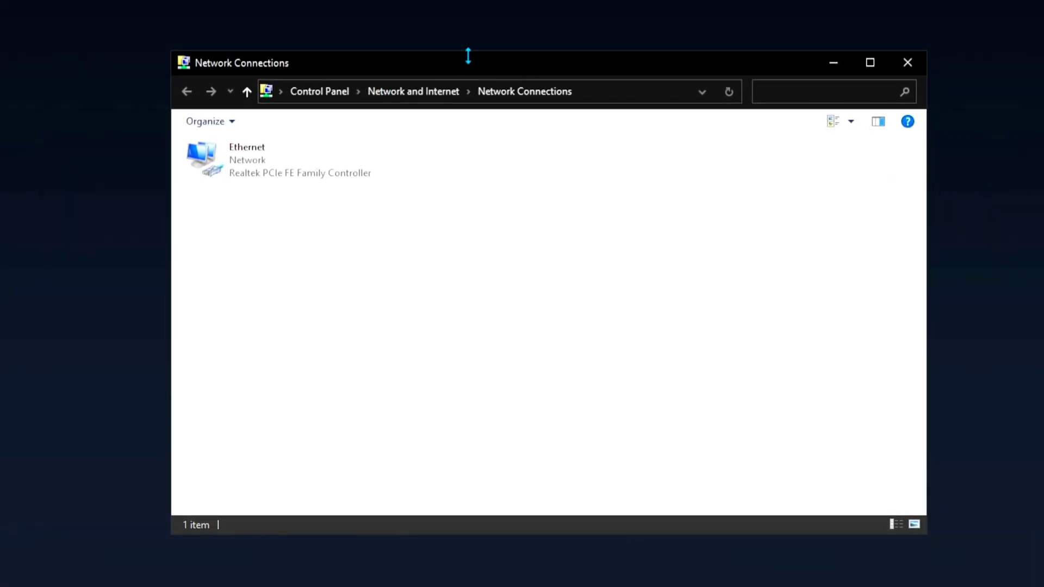
# - Open the Internet Protocol Version 4 (TCP/IPv4) properties of the Ethernet connection
pyautogui.click(326, 151)
pyautogui.rightClick(287, 170)
pyautogui.click(267, 171)
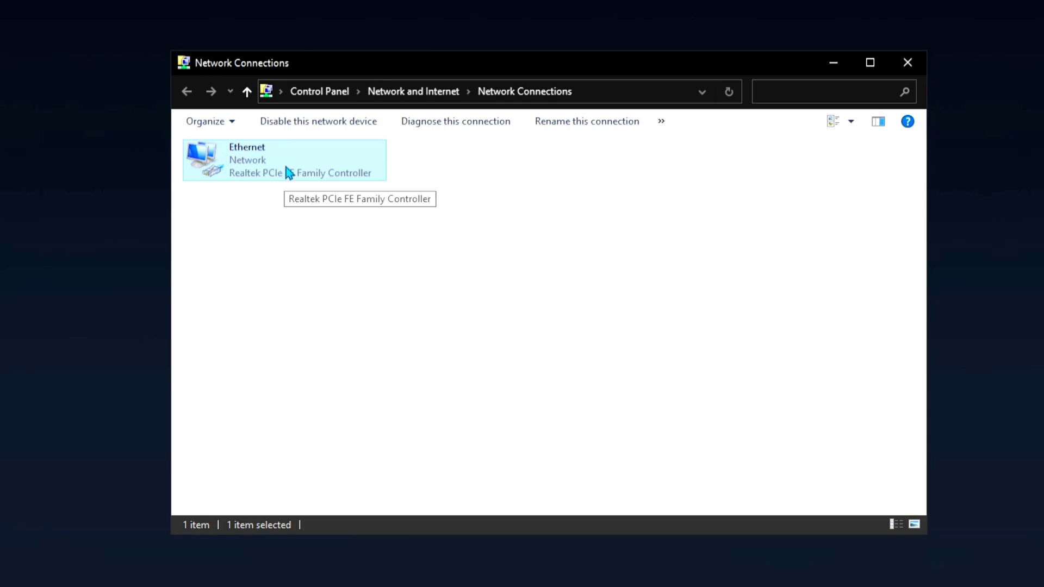
pyautogui.rightClick(302, 179)
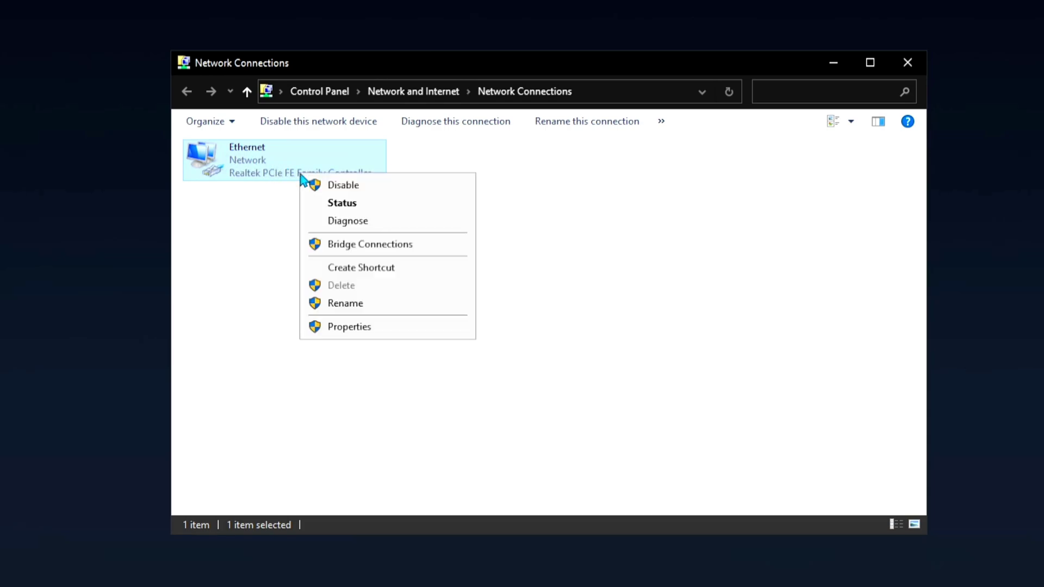
pyautogui.click(349, 326)
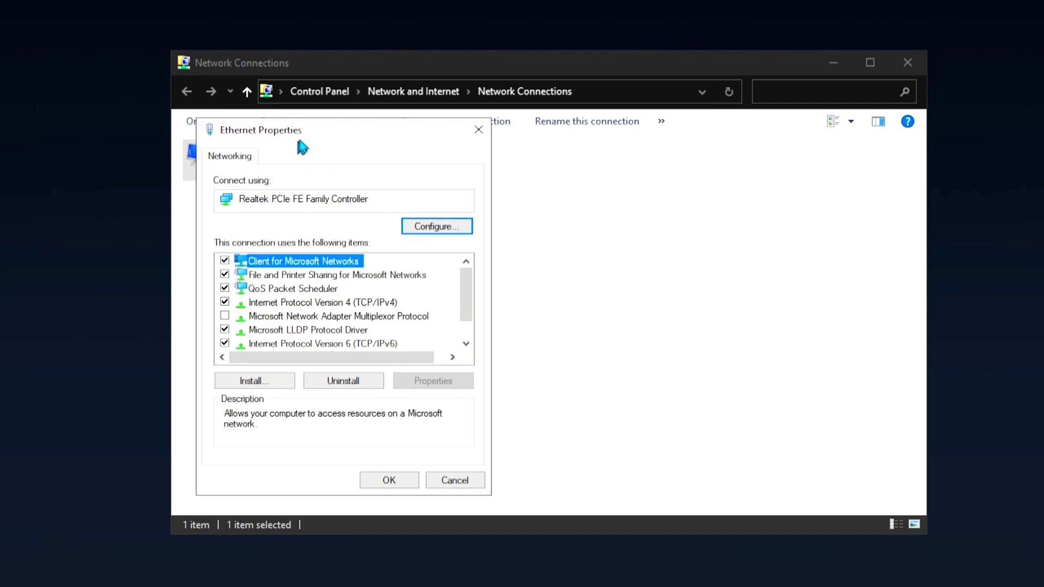
pyautogui.moveTo(326, 121); pyautogui.dragTo(330, 117)
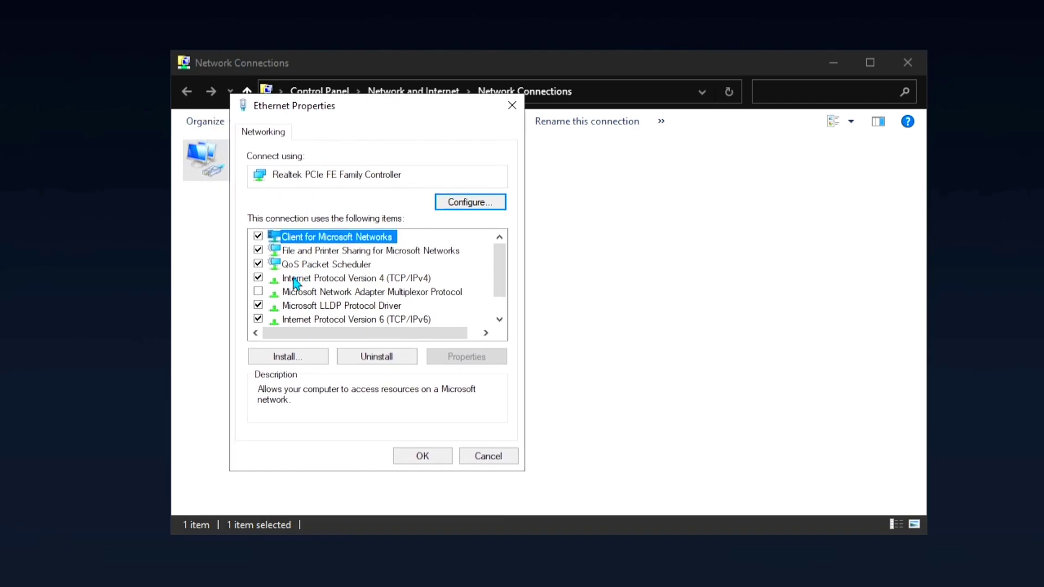
pyautogui.click(294, 279)
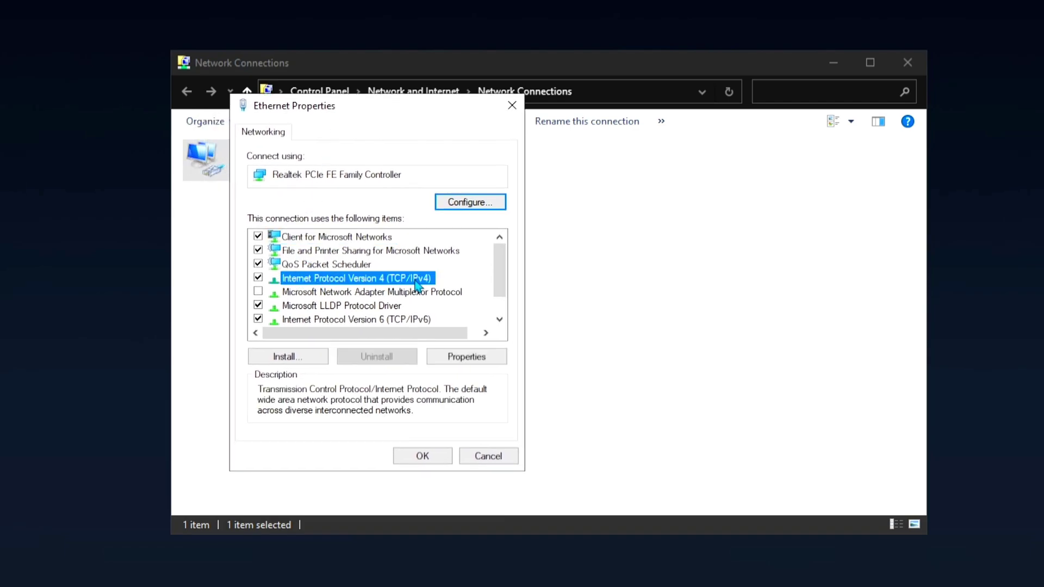
pyautogui.click(470, 358)
pyautogui.moveTo(415, 175); pyautogui.dragTo(417, 106)
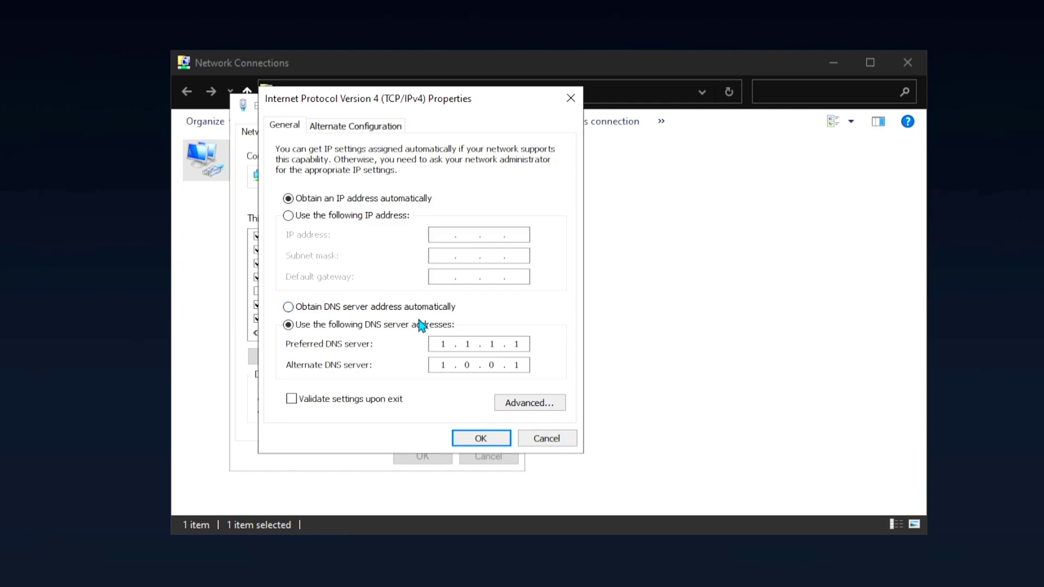
# - Enter 1.1.1.1 as preferred and 1.0.0.1 as alternate DNS server and save
pyautogui.click(326, 325)
pyautogui.write('1.1.1.')
pyautogui.press('Tab')
pyautogui.write('1.0.')
pyautogui.click(474, 345)
pyautogui.doubleClick(442, 363)
pyautogui.click(517, 366)
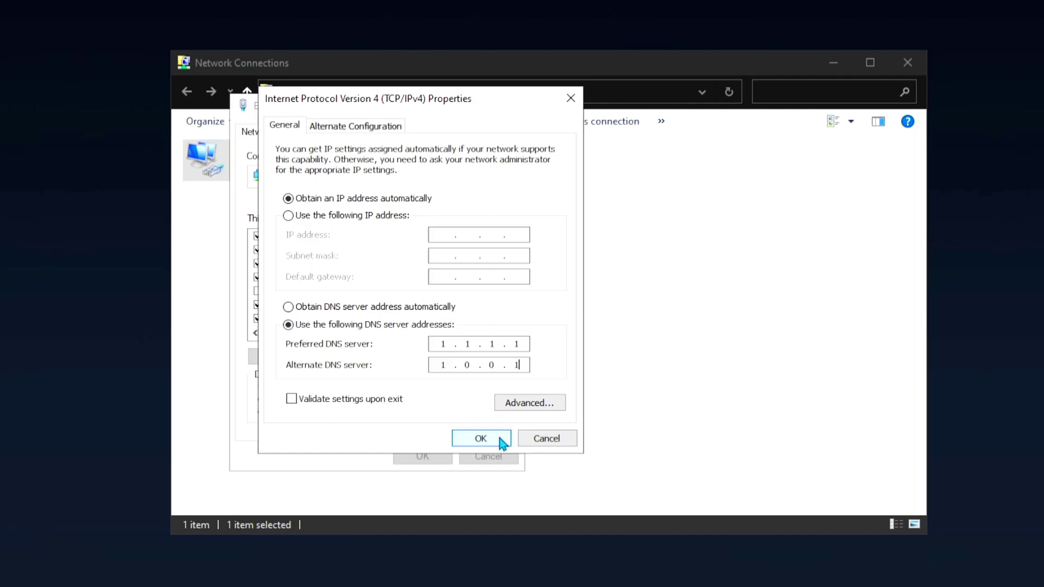
pyautogui.click(501, 441)
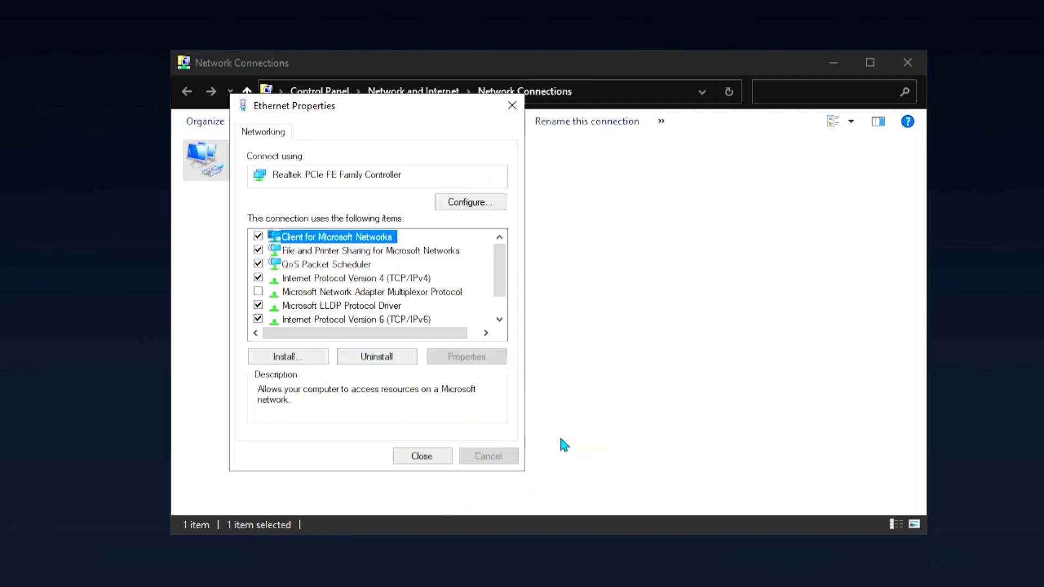
# - Close Ethernet Properties and scroll through the installed apps list in Settings
pyautogui.click(435, 456)
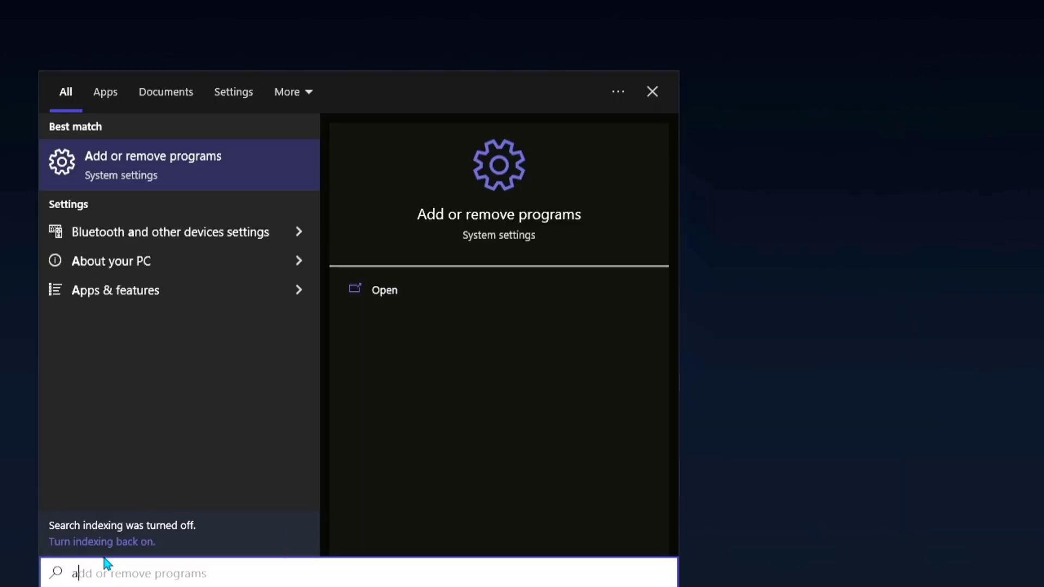
pyautogui.click(207, 171)
pyautogui.scroll(-9, 601, 270)
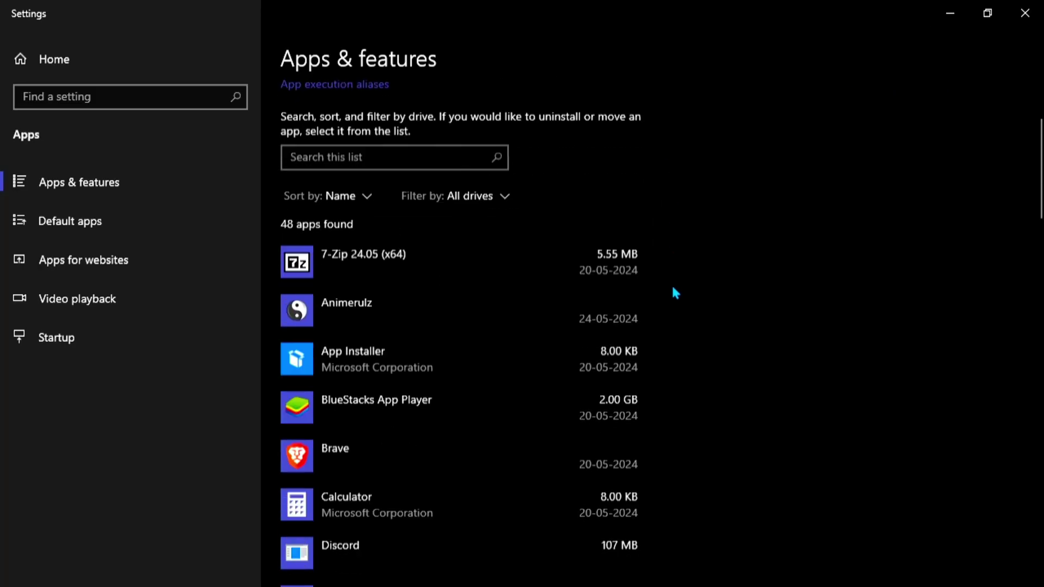
pyautogui.scroll(-4, 566, 351)
pyautogui.scroll(-4, 570, 358)
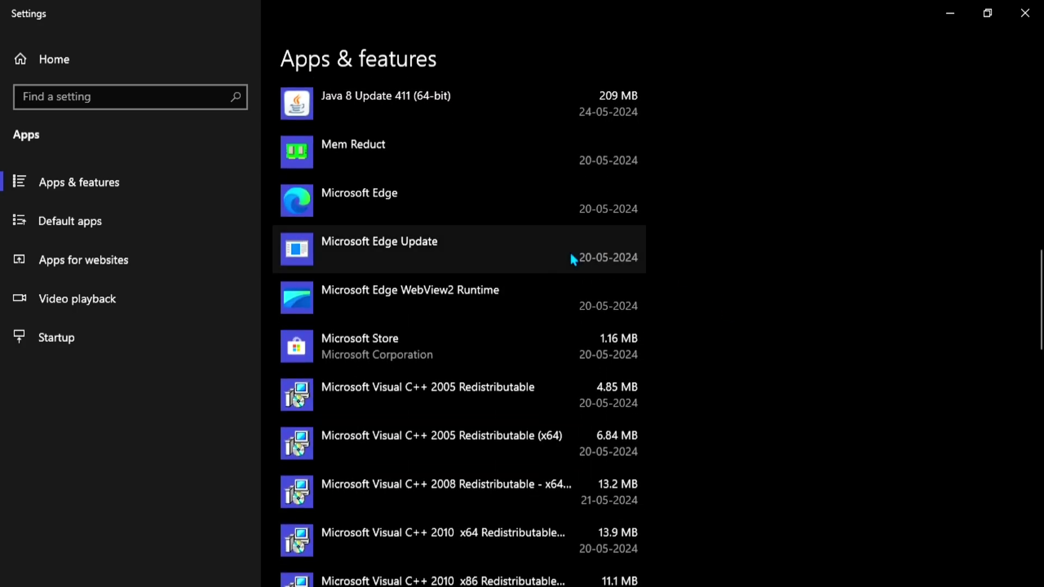
# - Expand Microsoft Edge Update, Edge and Mem Reduct, cancel the uninstall, then view Apps for websites
pyautogui.click(541, 267)
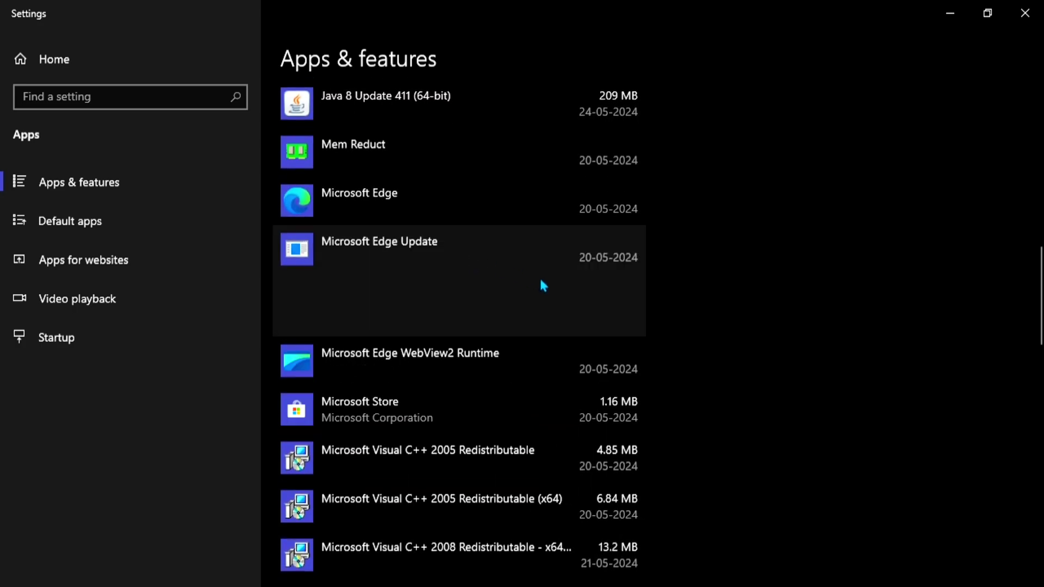
pyautogui.click(443, 216)
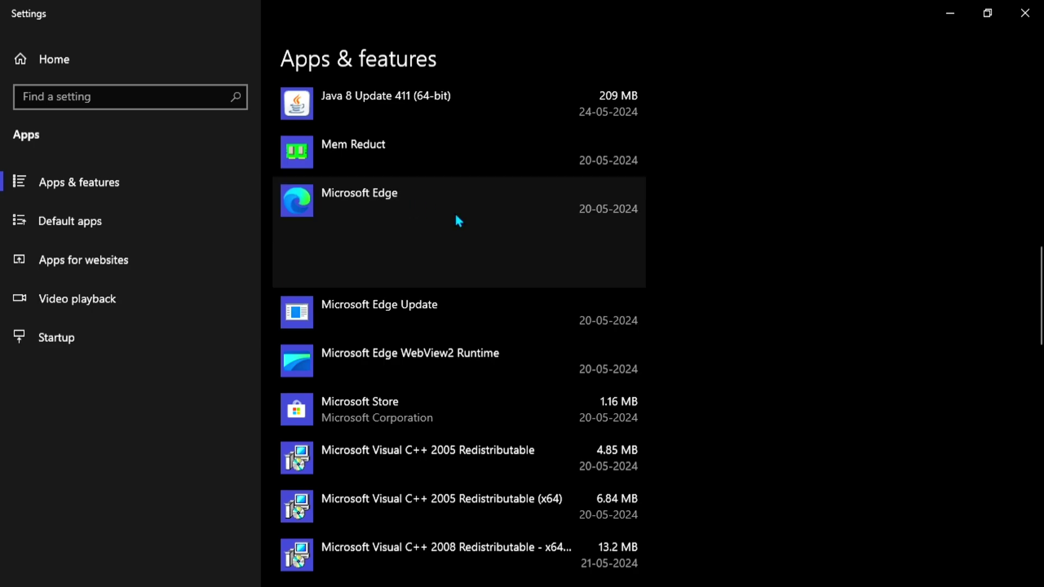
pyautogui.click(449, 164)
pyautogui.click(607, 226)
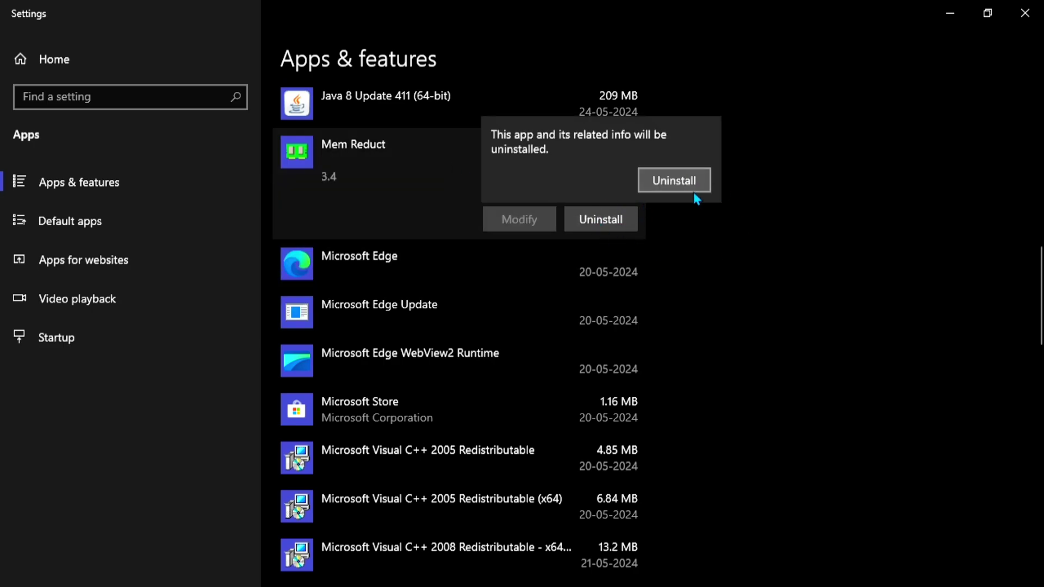
pyautogui.scroll(-6, 809, 287)
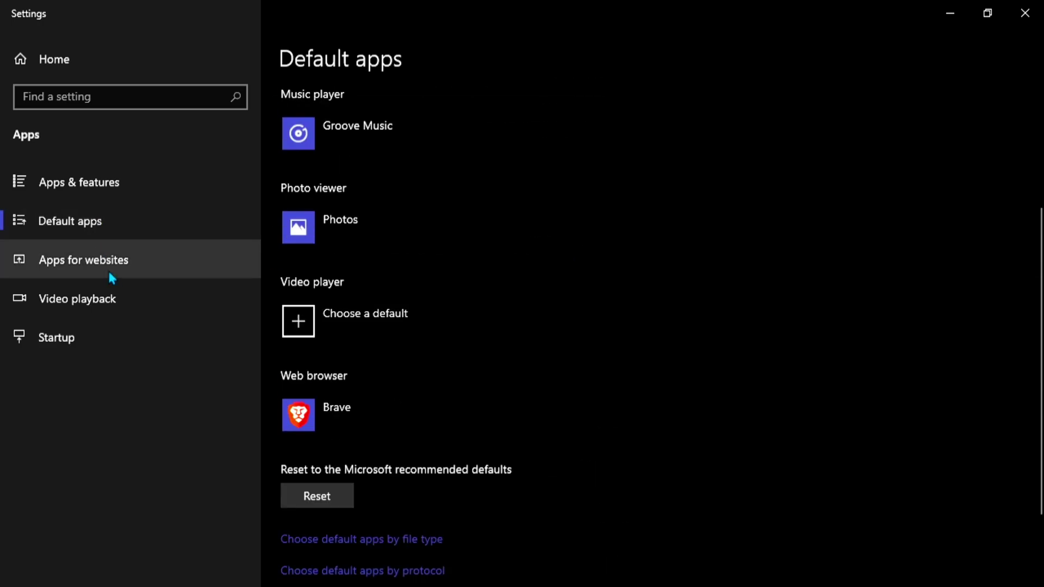
pyautogui.click(109, 270)
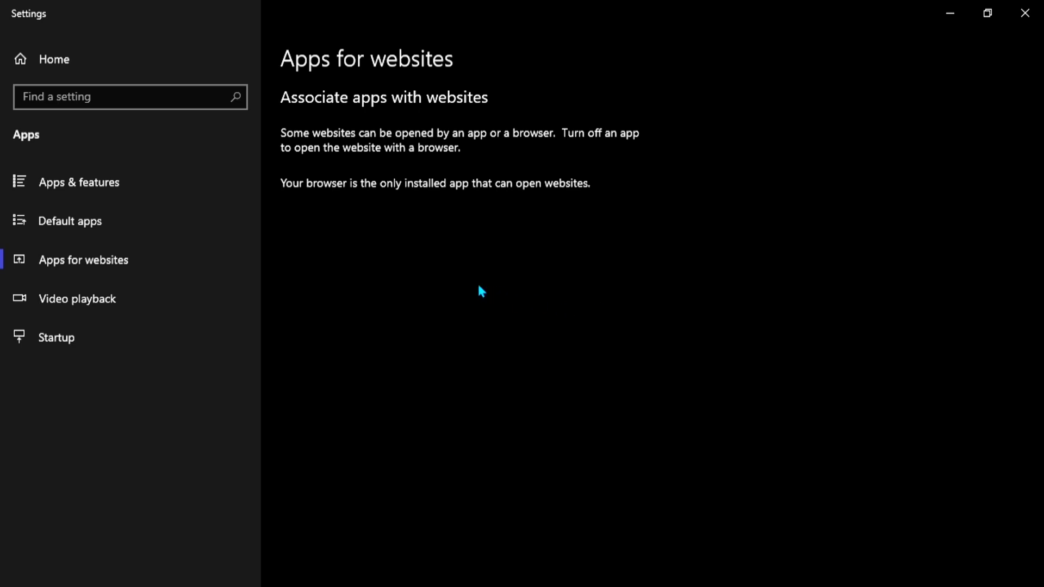
# - Show the Startup apps page listing which apps launch at login
pyautogui.click(89, 336)
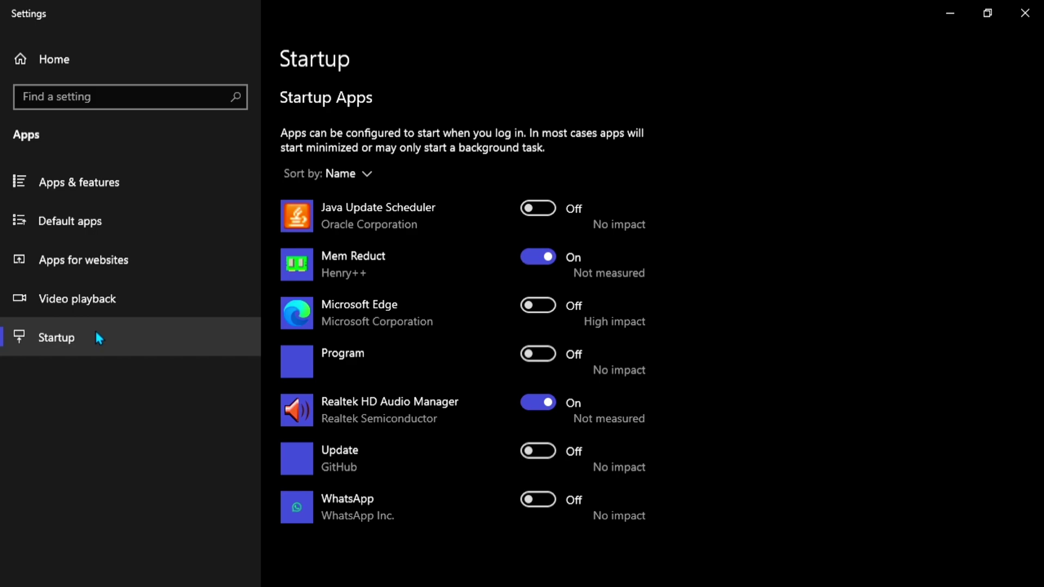